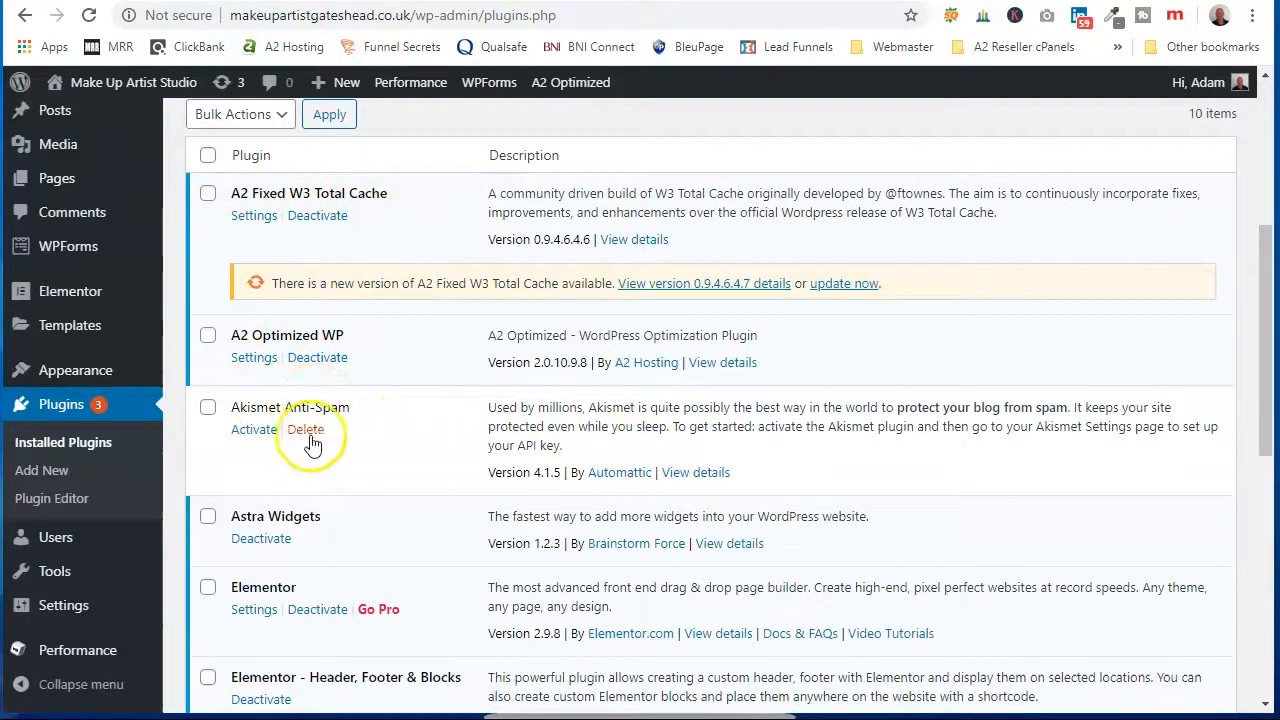
# Review the installed plugins list down to WPForms Lite
pyautogui.scroll(-2, 278, 420)
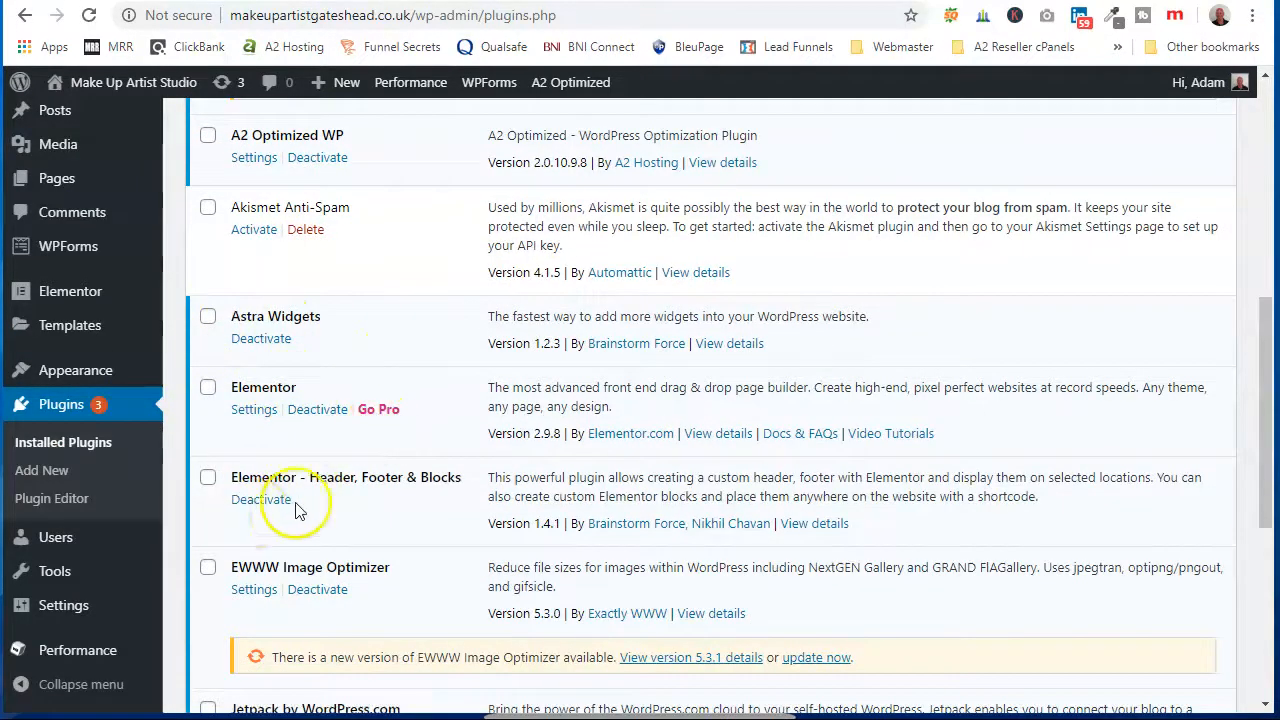
pyautogui.scroll(-2, 295, 510)
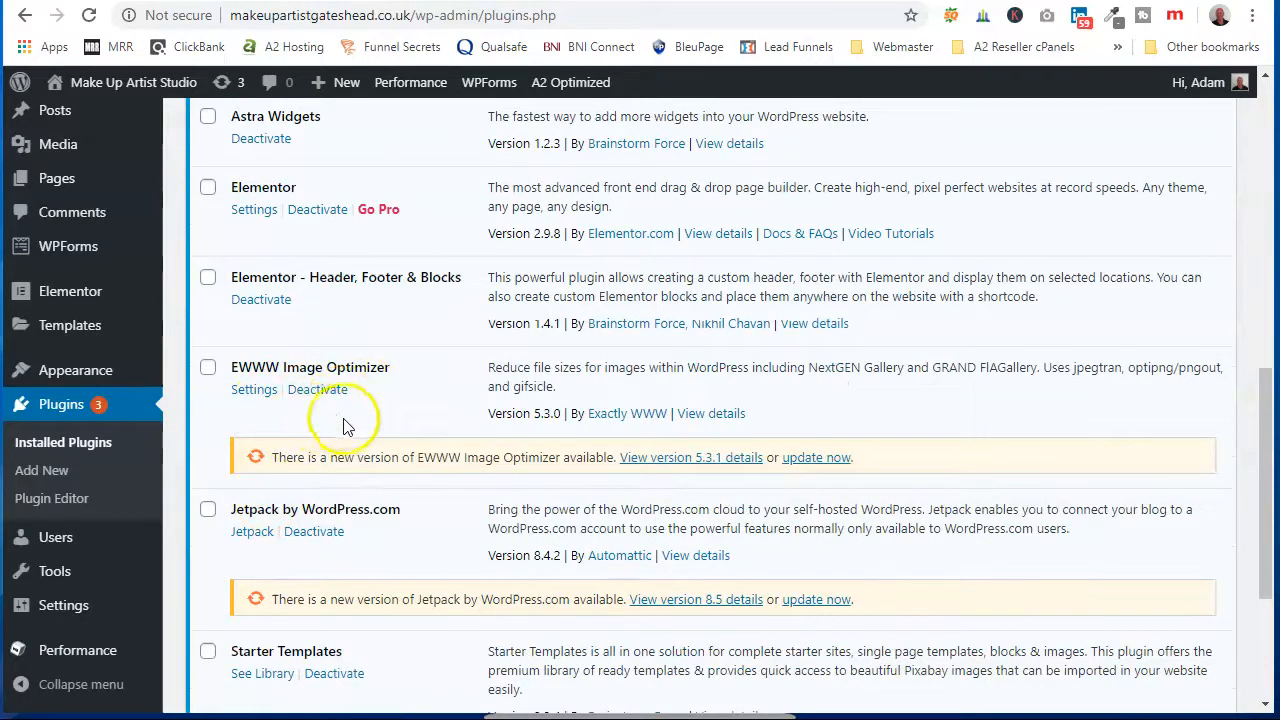
pyautogui.scroll(-3, 460, 450)
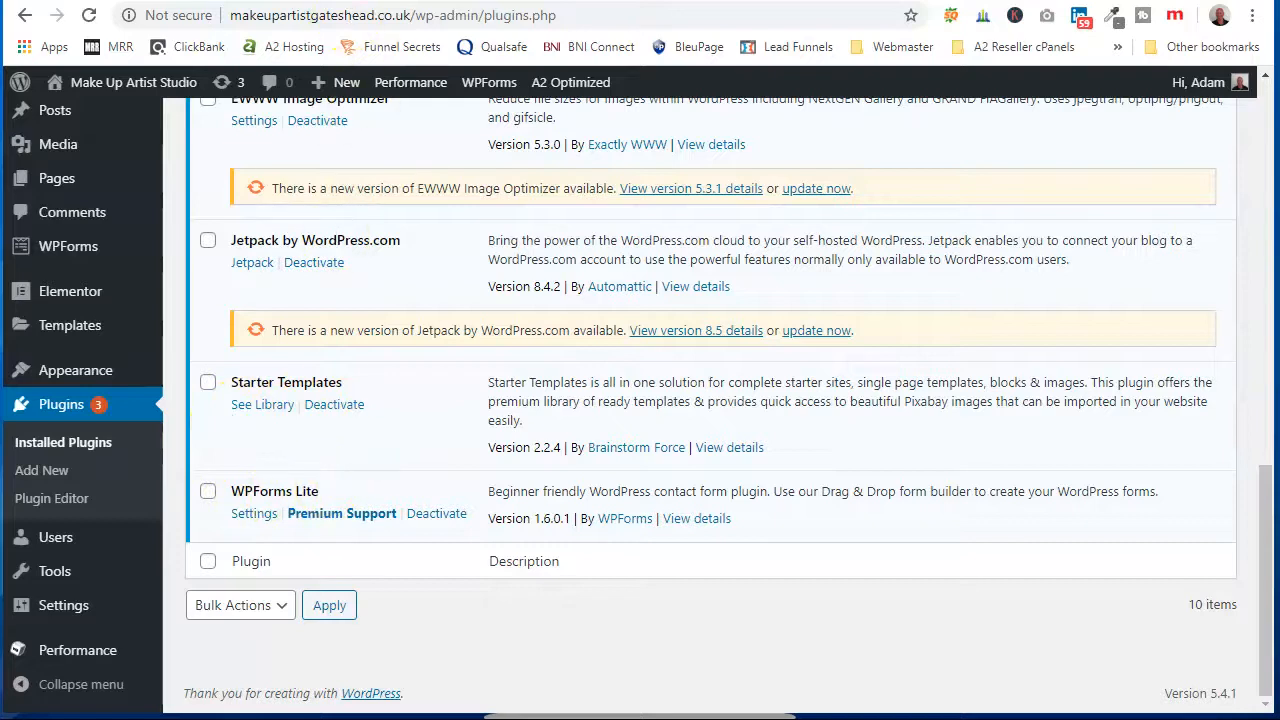
# Open the makeupartistgateshead.co.uk site in a new tab and check the Get In Touch form on its Contact page
pyautogui.hotkey('ctrl', 't')
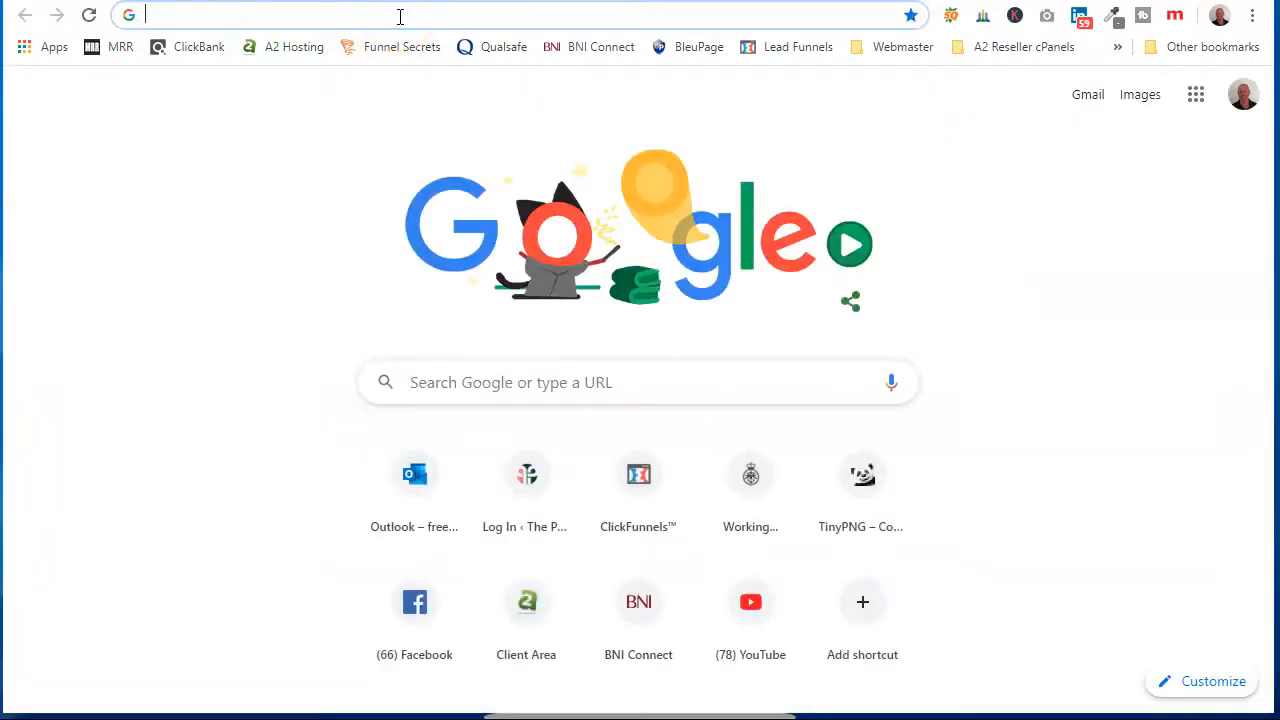
pyautogui.write('make')
pyautogui.press('Return')
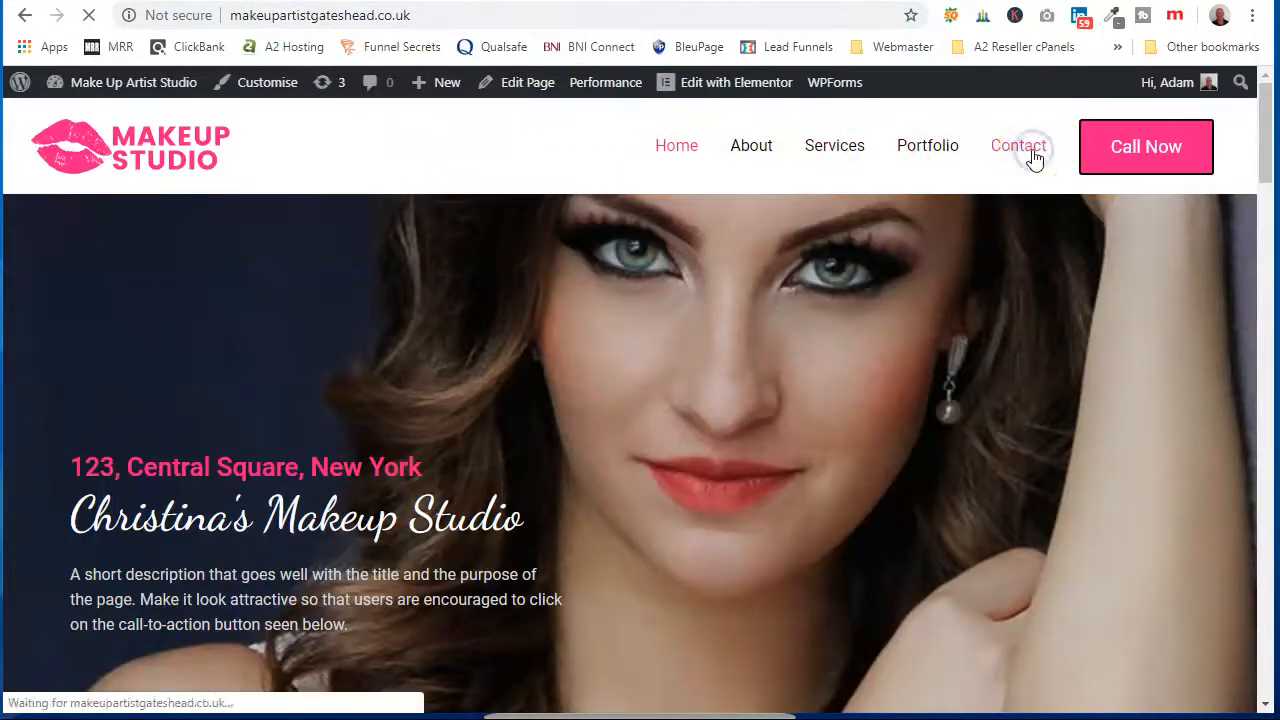
pyautogui.scroll(-2, 800, 370)
pyautogui.scroll(-5, 840, 385)
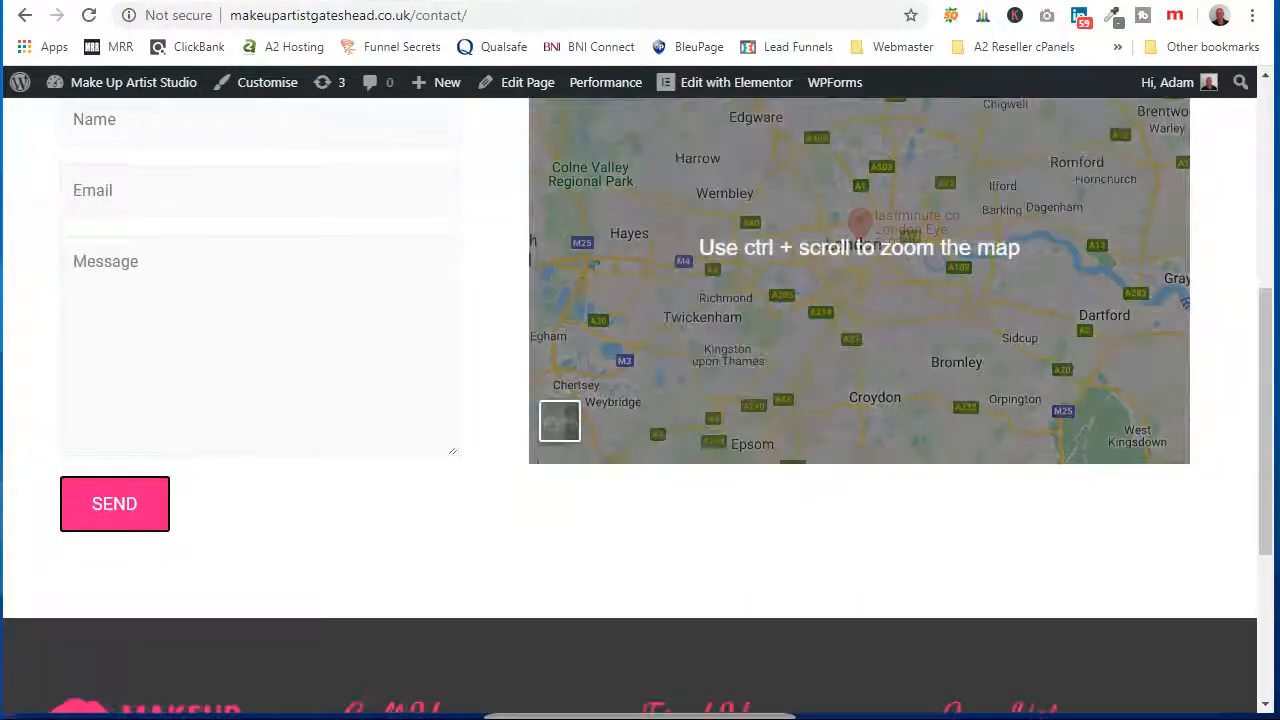
pyautogui.scroll(3, 186, 371)
pyautogui.click(261, 567)
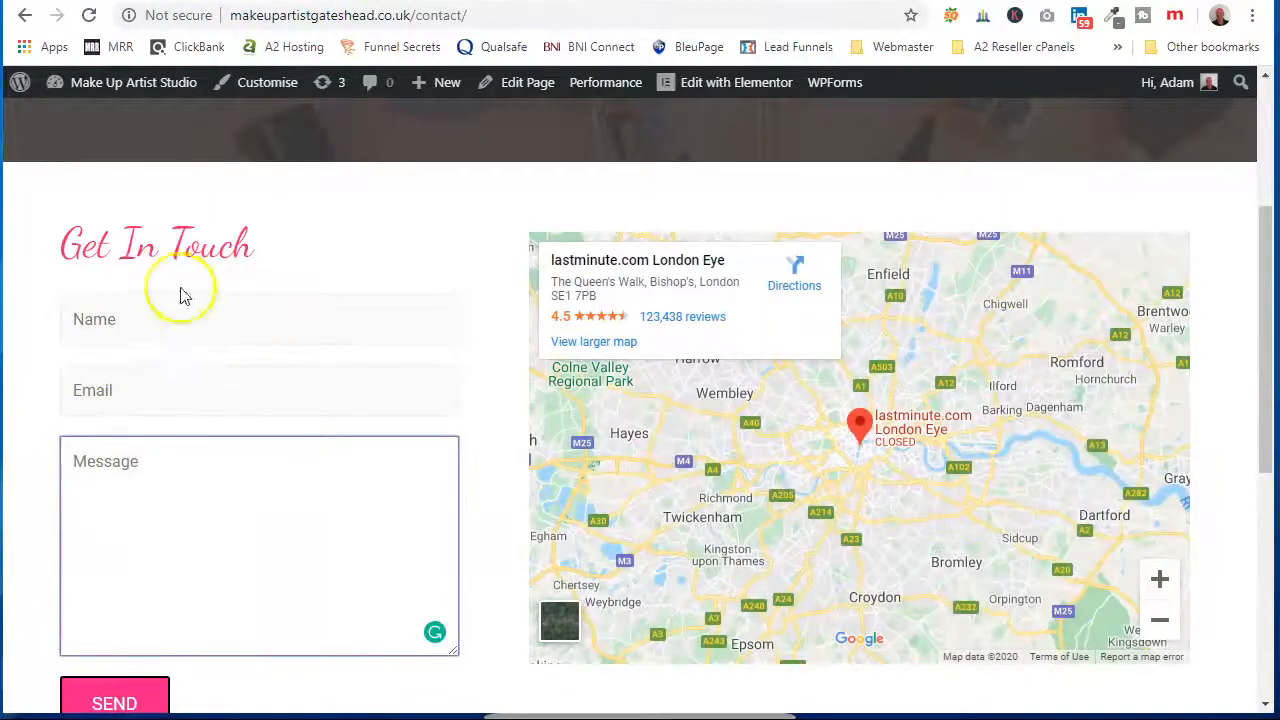
pyautogui.click(146, 386)
pyautogui.click(174, 456)
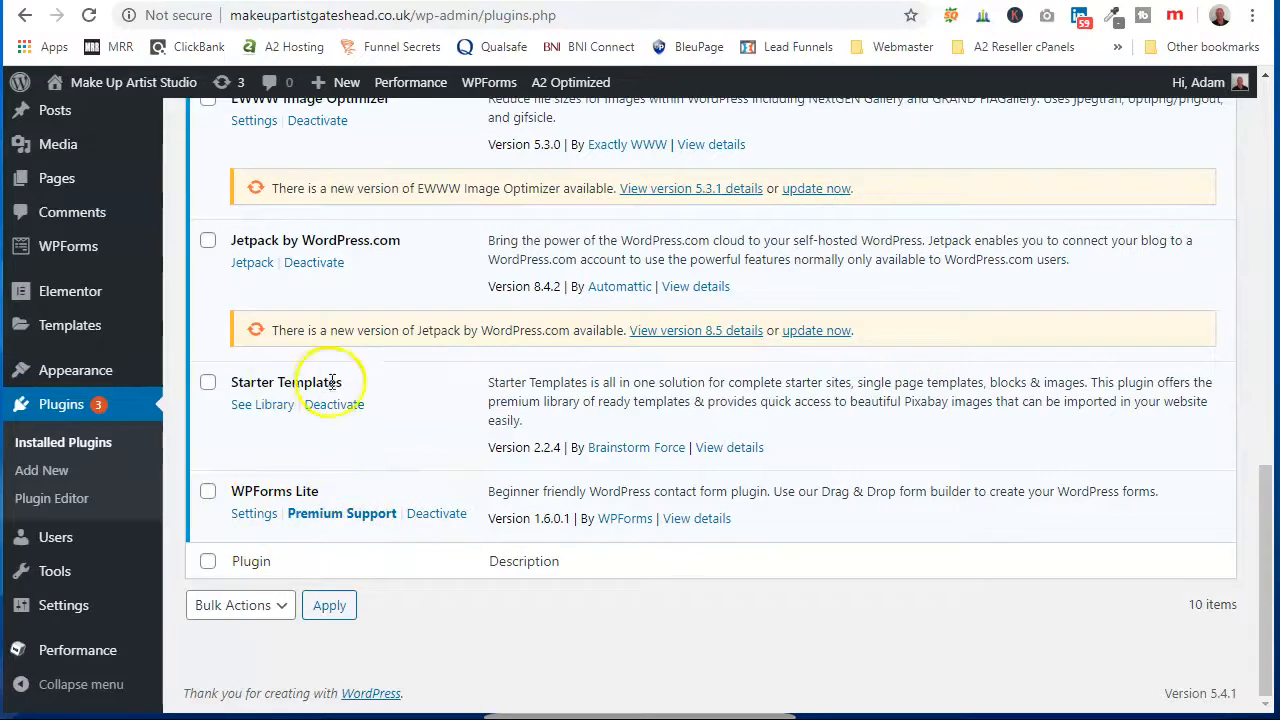
# Return to the WordPress admin, open the page for adding plugins and search for "social share"
pyautogui.scroll(2, 230, 360)
pyautogui.scroll(1, 312, 350)
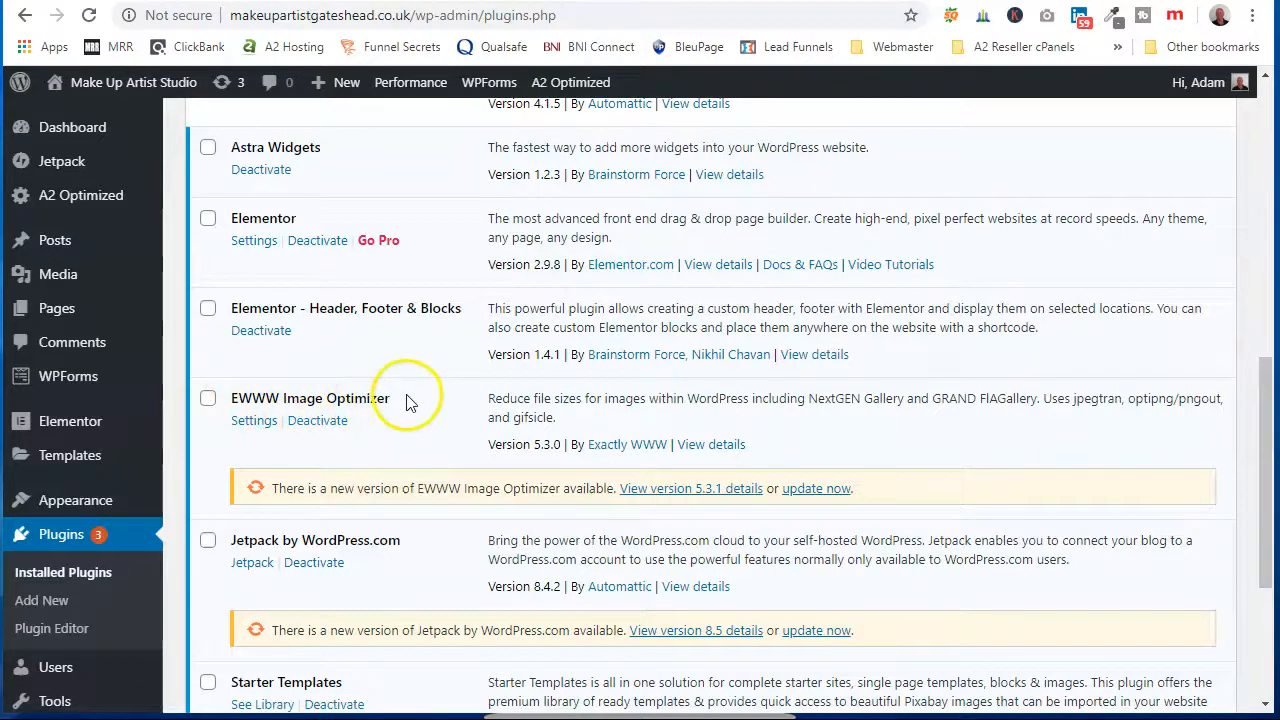
pyautogui.scroll(2, 408, 402)
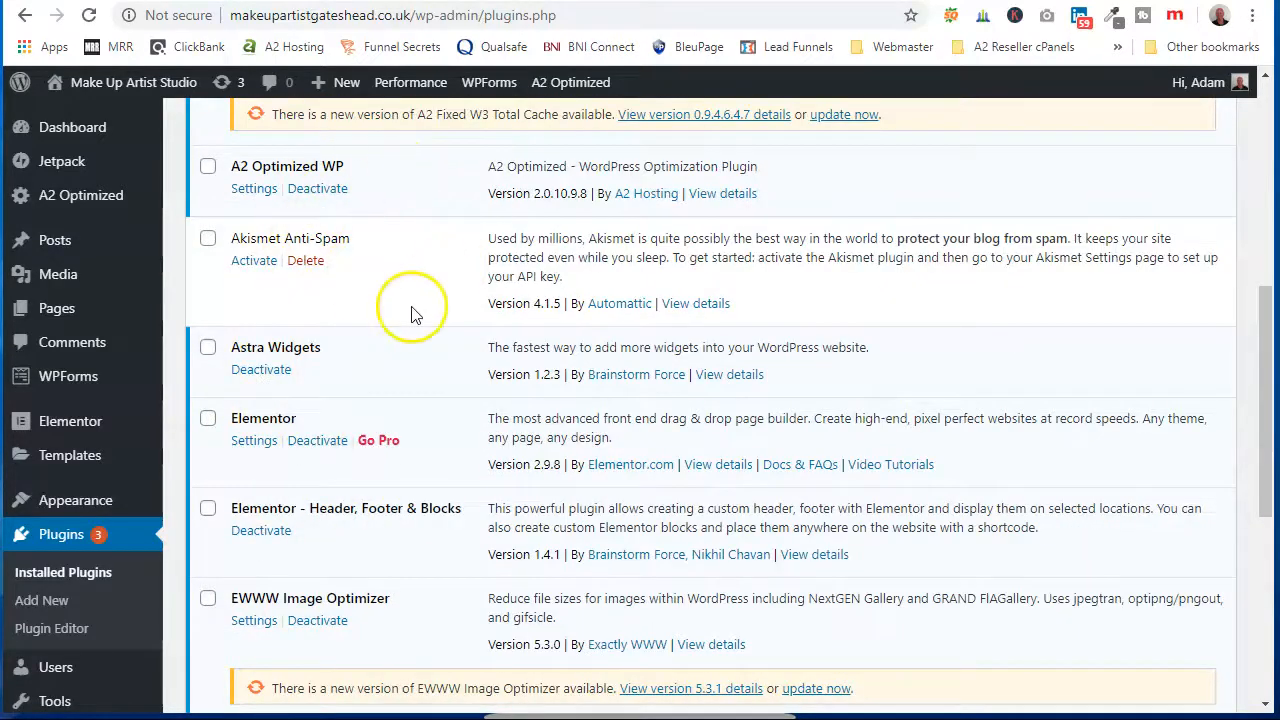
pyautogui.scroll(2, 280, 312)
pyautogui.scroll(4, 320, 260)
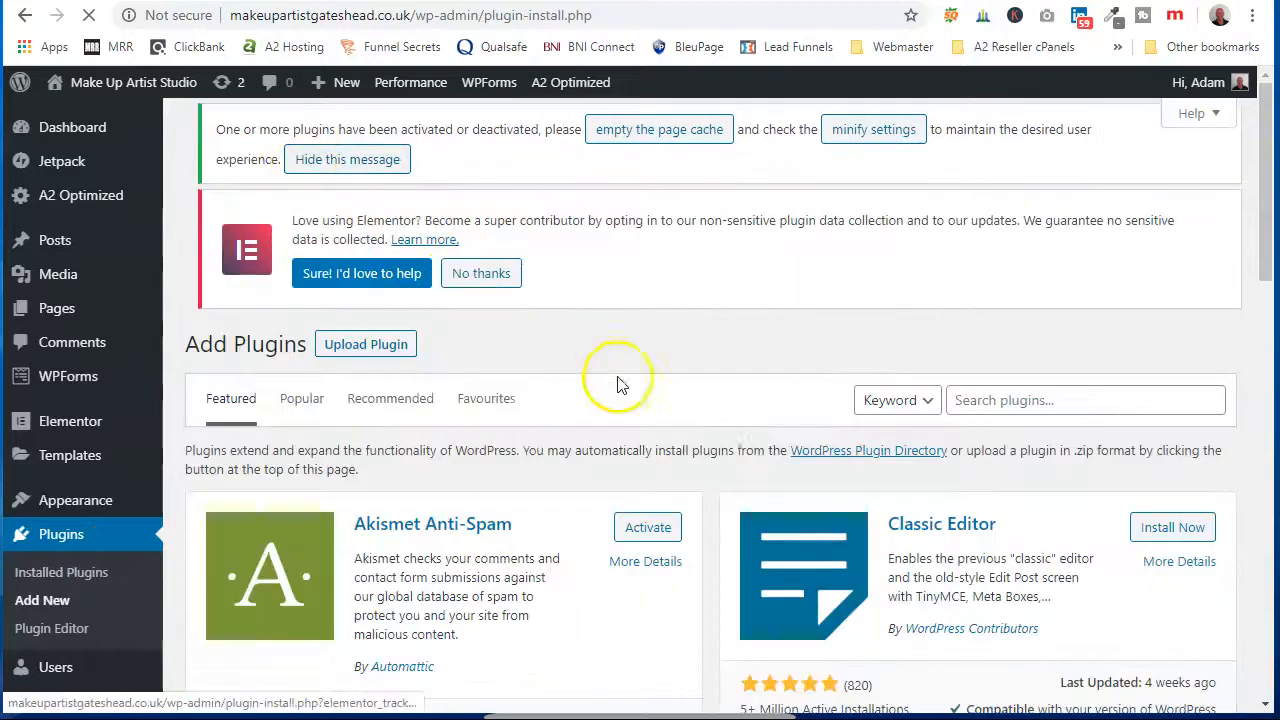
pyautogui.scroll(-2, 947, 458)
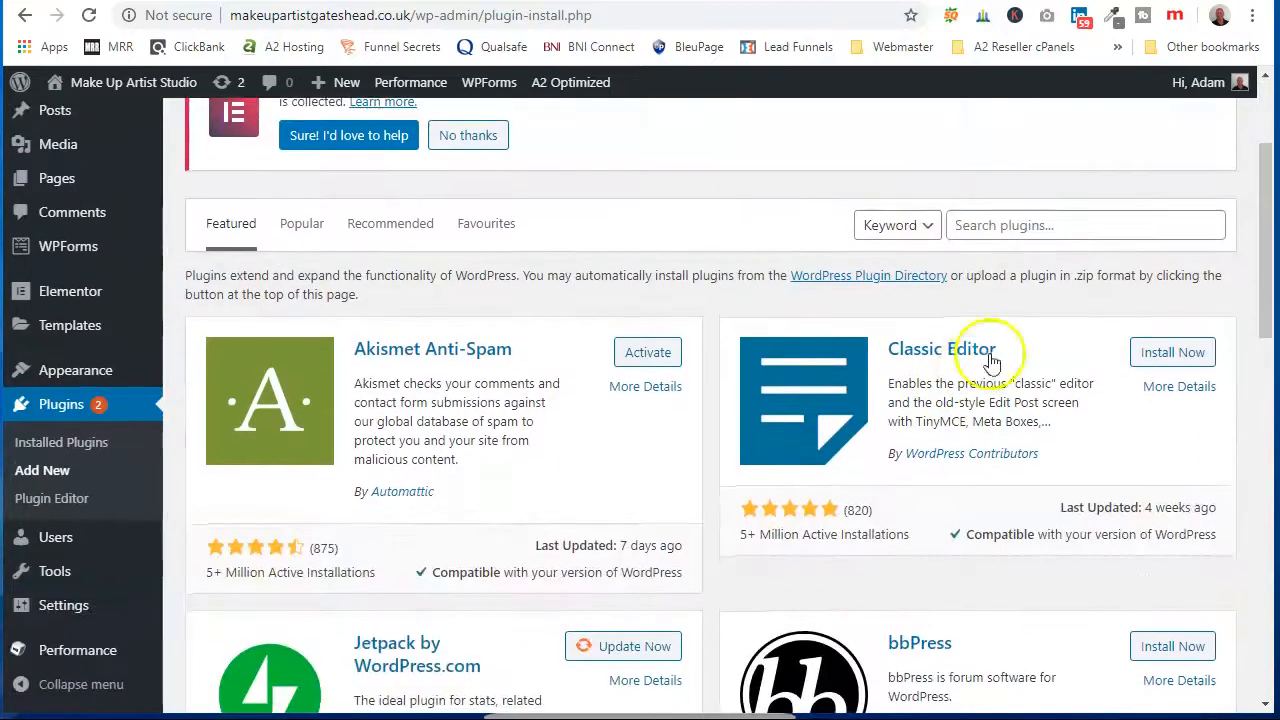
pyautogui.click(1002, 225)
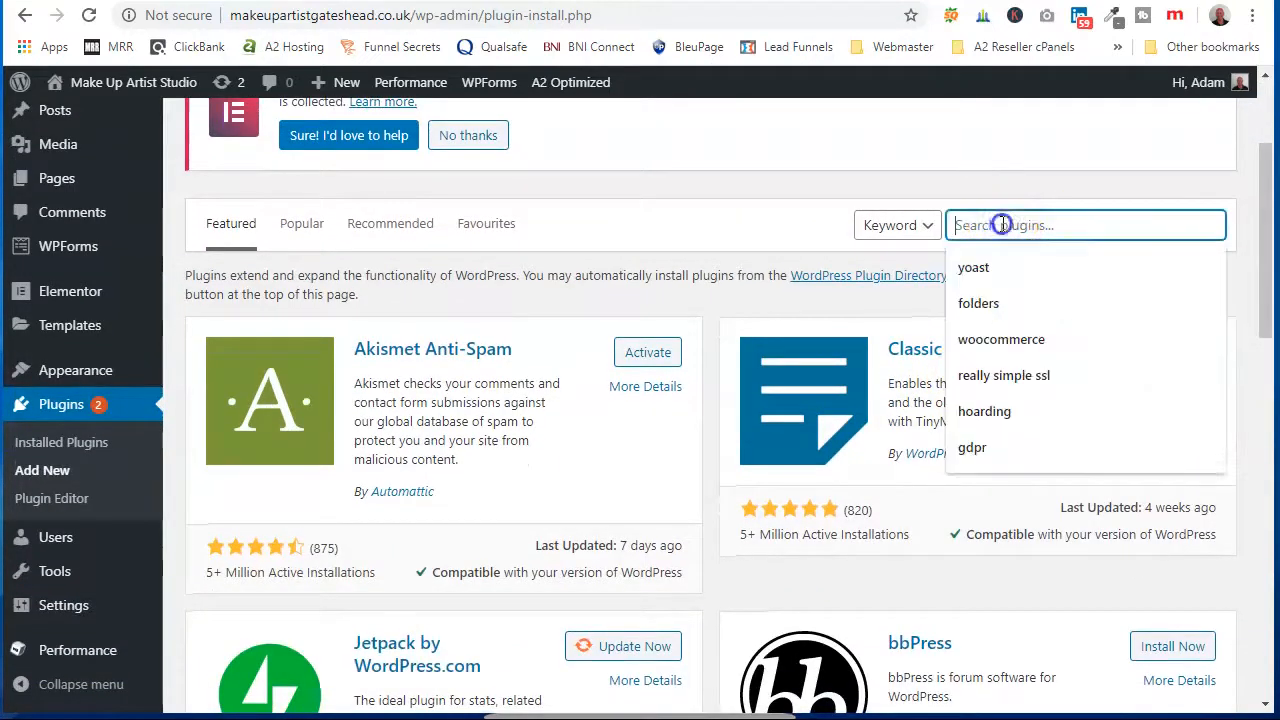
pyautogui.write('social share')
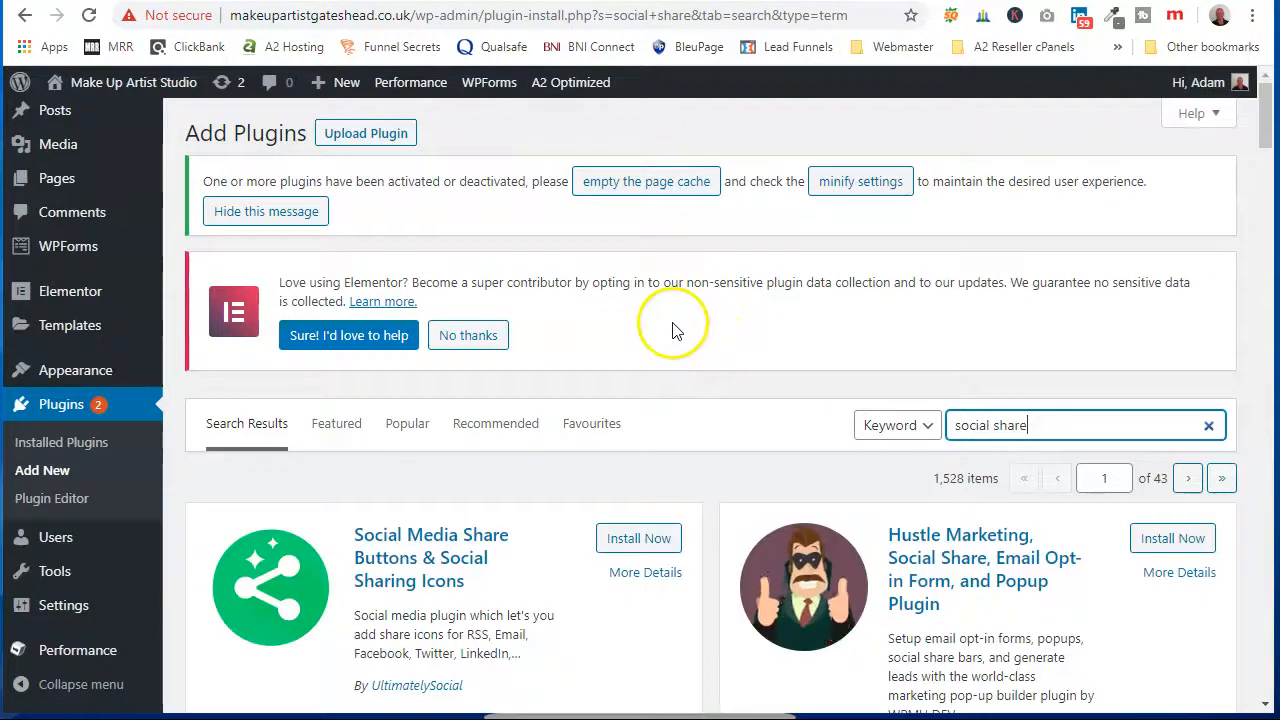
# Examine the social share plugin results, comparing their ratings, active installations, last updates and compatibility
pyautogui.scroll(-2, 500, 420)
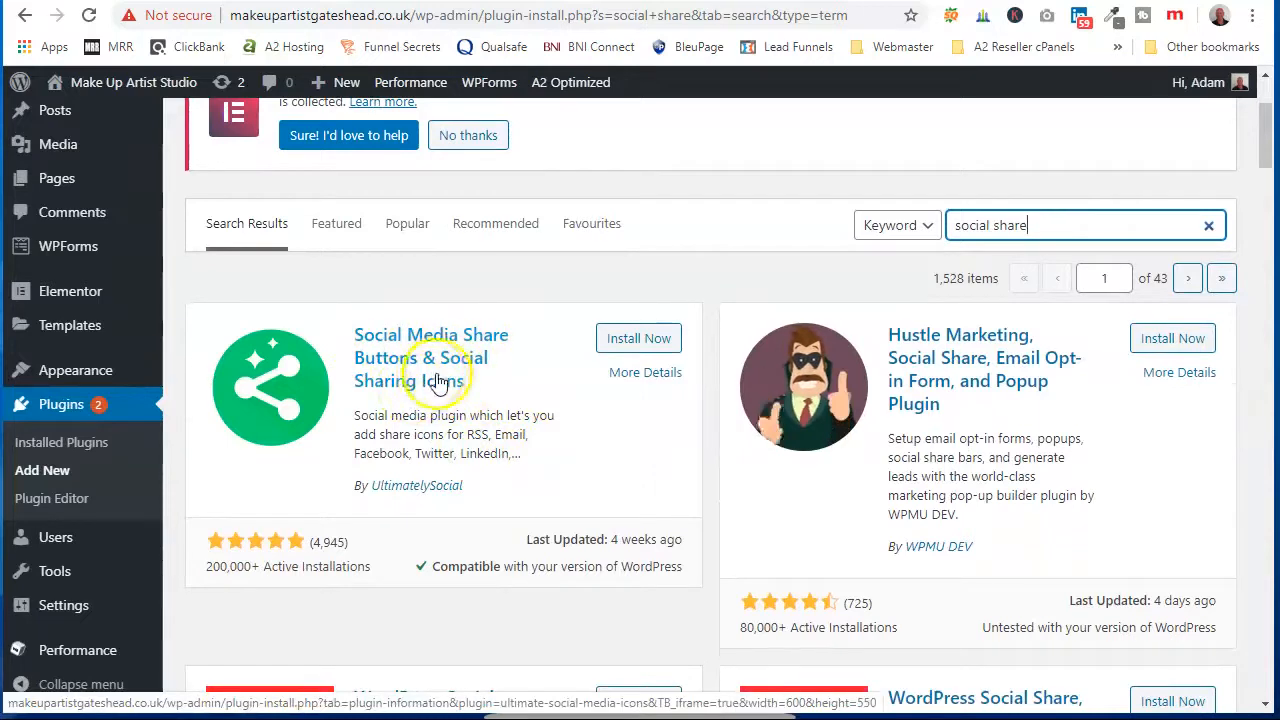
pyautogui.scroll(-2, 941, 477)
pyautogui.scroll(-2, 941, 477)
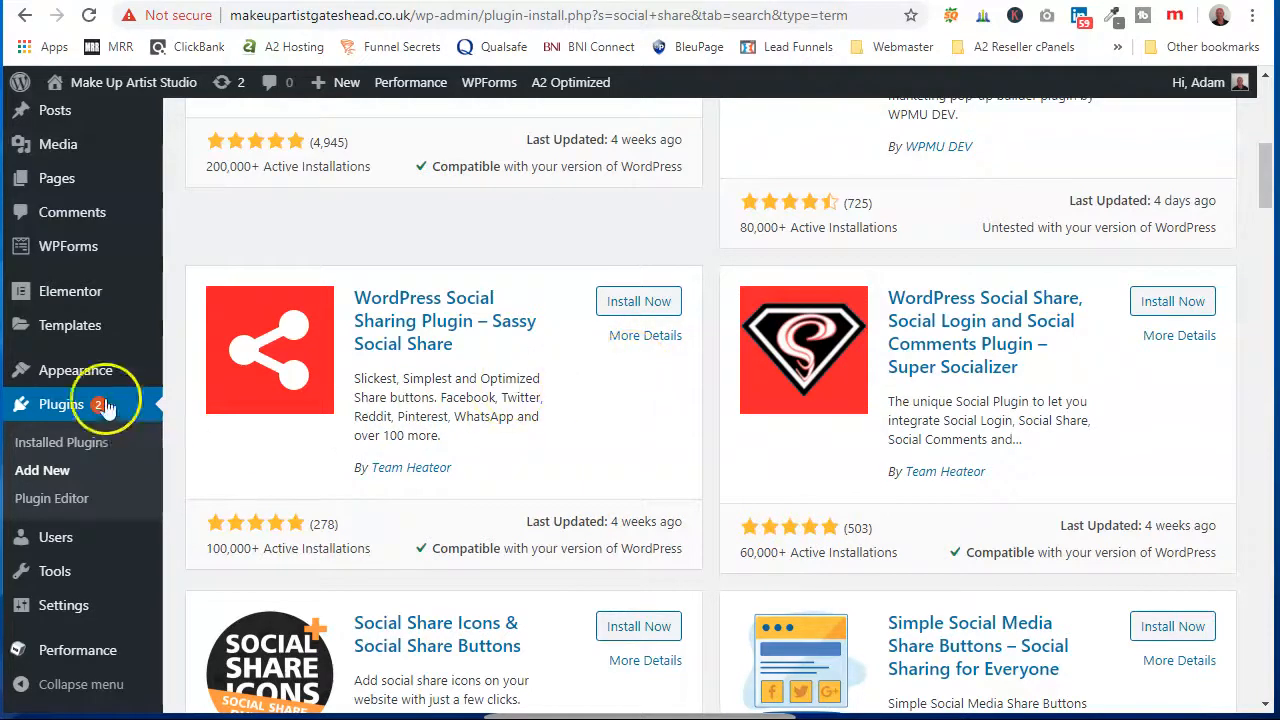
pyautogui.moveTo(104, 352)
pyautogui.scroll(-2, 80, 275)
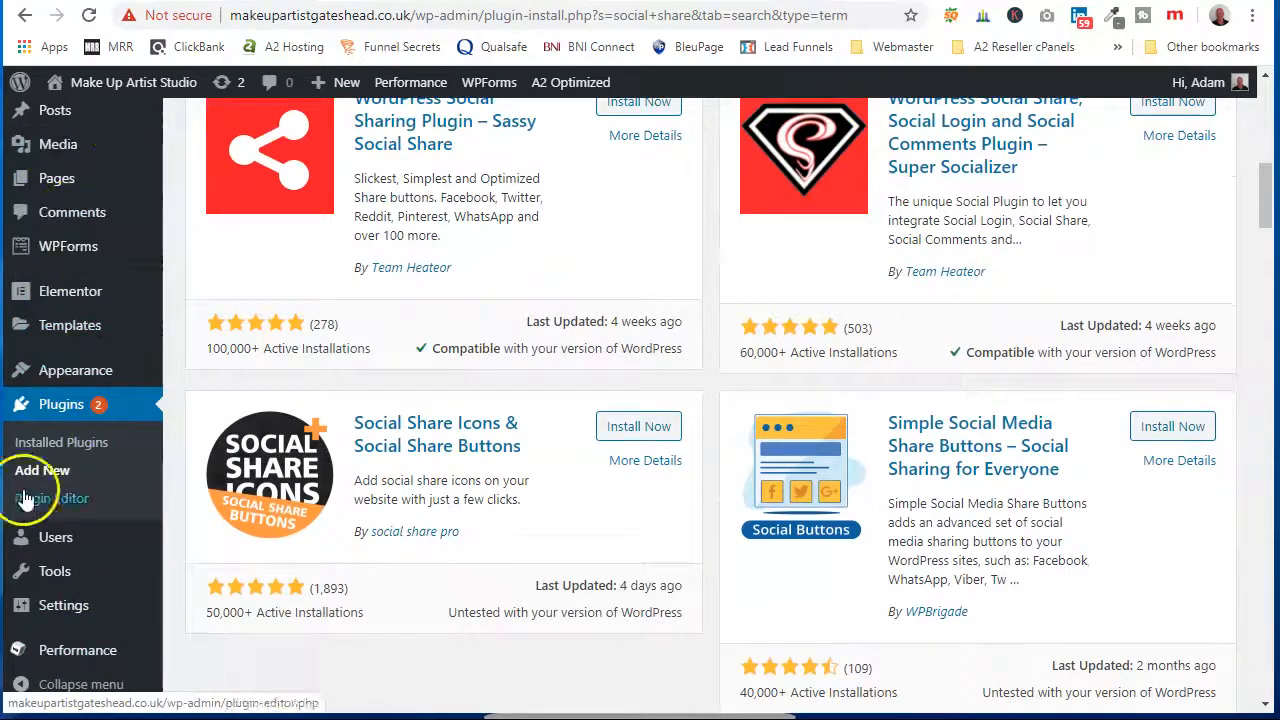
pyautogui.moveTo(58, 645)
pyautogui.moveTo(72, 610)
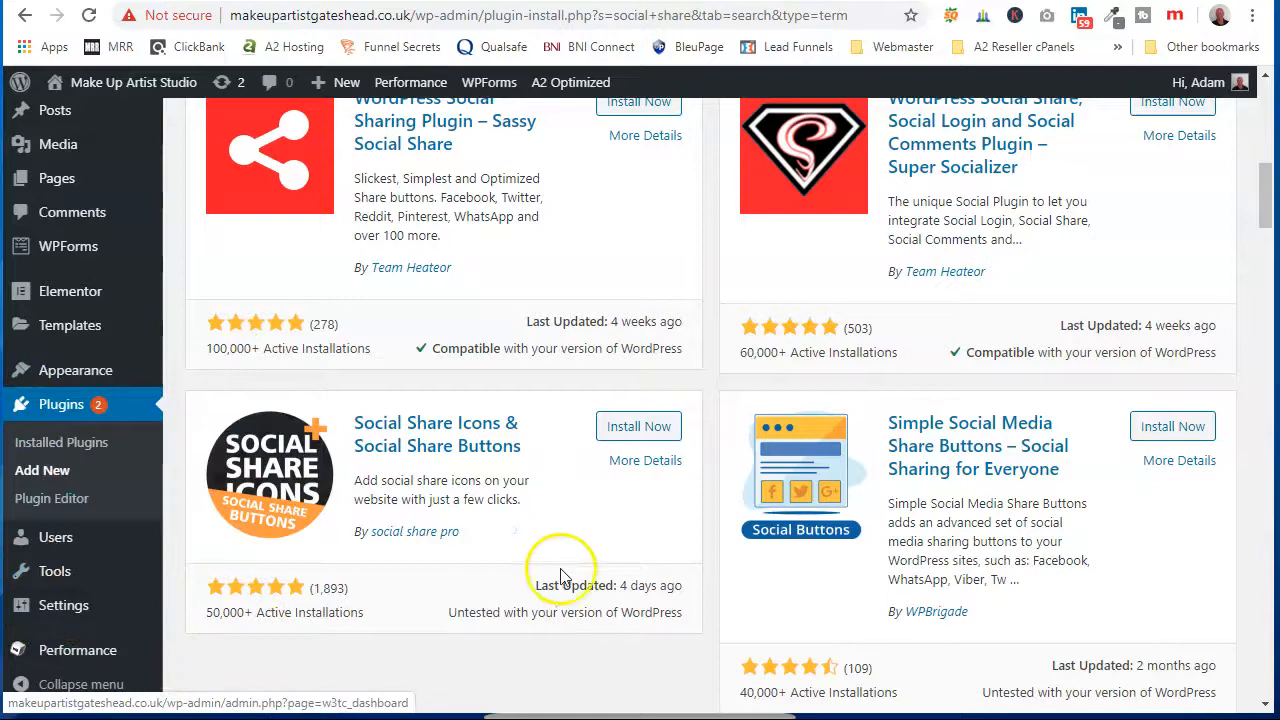
pyautogui.scroll(8, 600, 509)
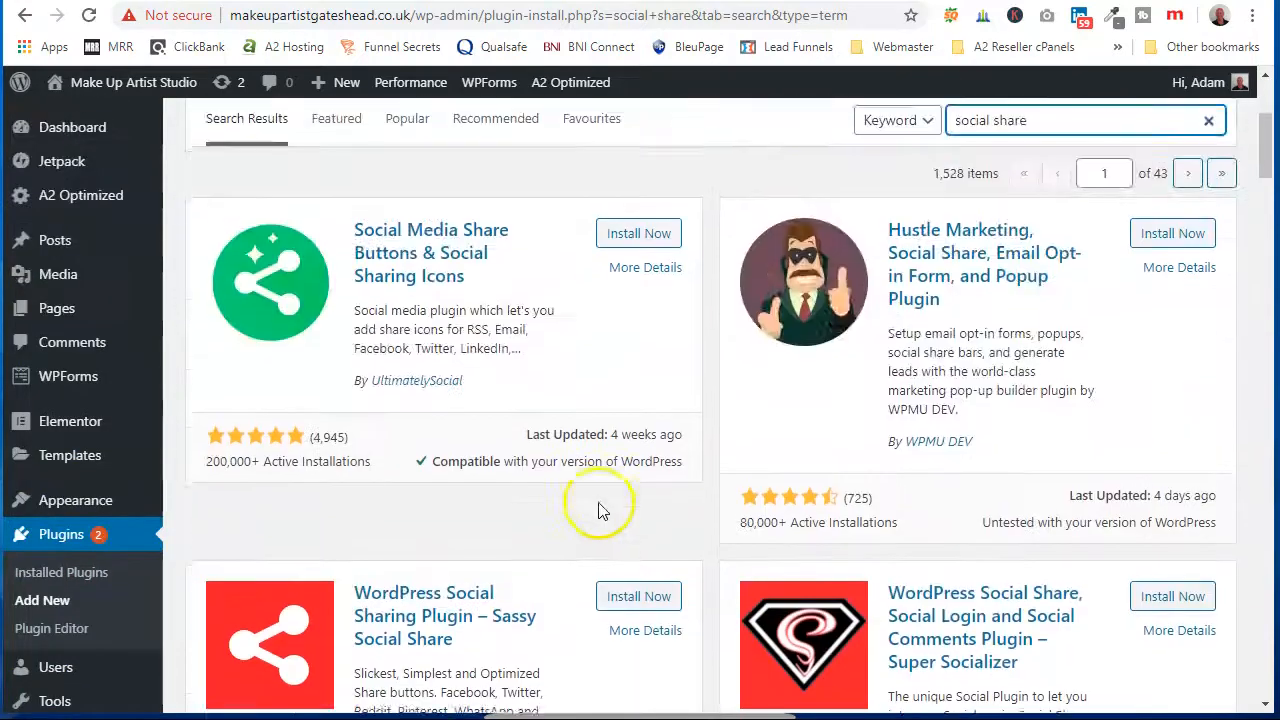
pyautogui.scroll(-1, 600, 505)
pyautogui.scroll(-2, 760, 390)
pyautogui.scroll(1, 1043, 170)
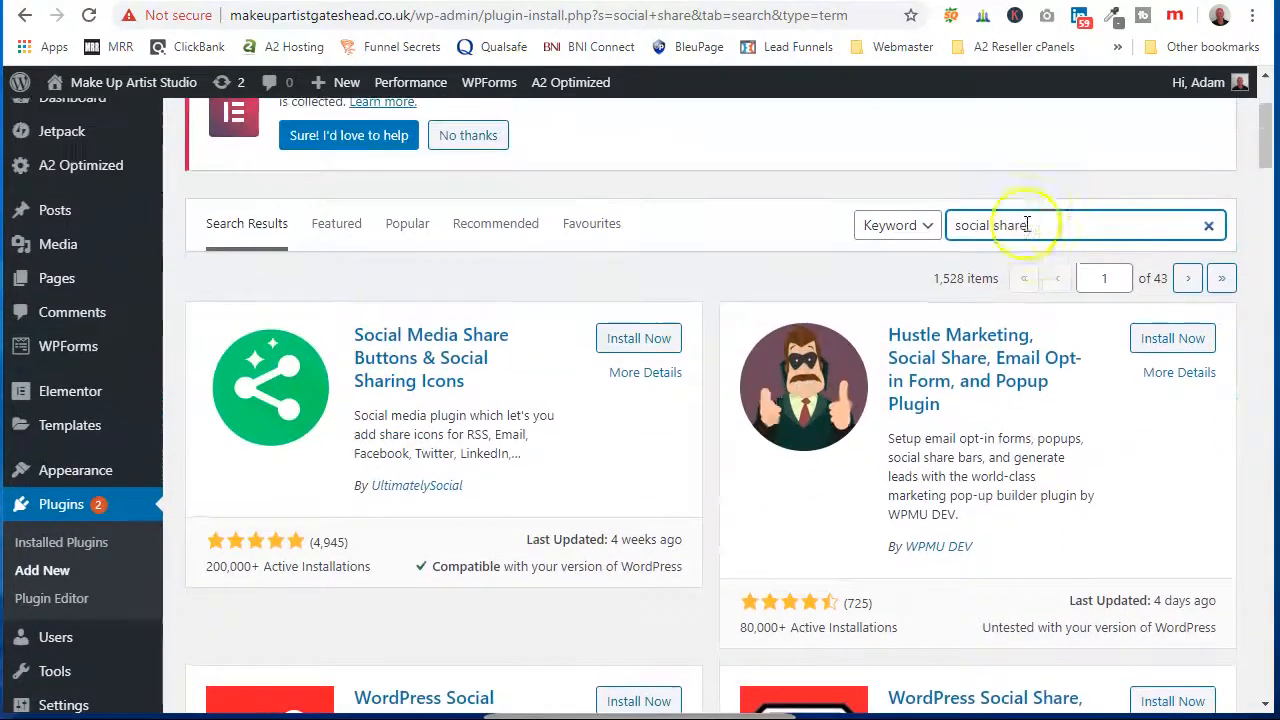
# Find the WP AutoTerms plugin with the search term "terms", then install and activate it
pyautogui.moveTo(1034, 227); pyautogui.dragTo(960, 226)
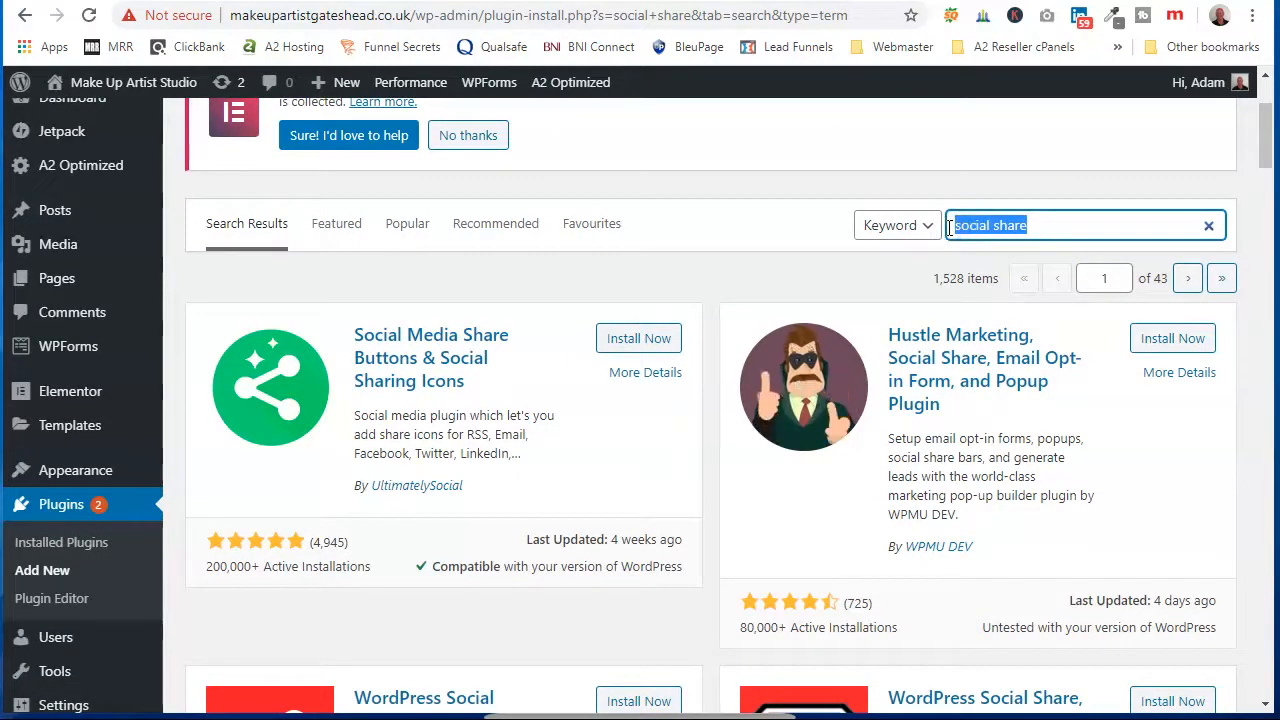
pyautogui.write('terms')
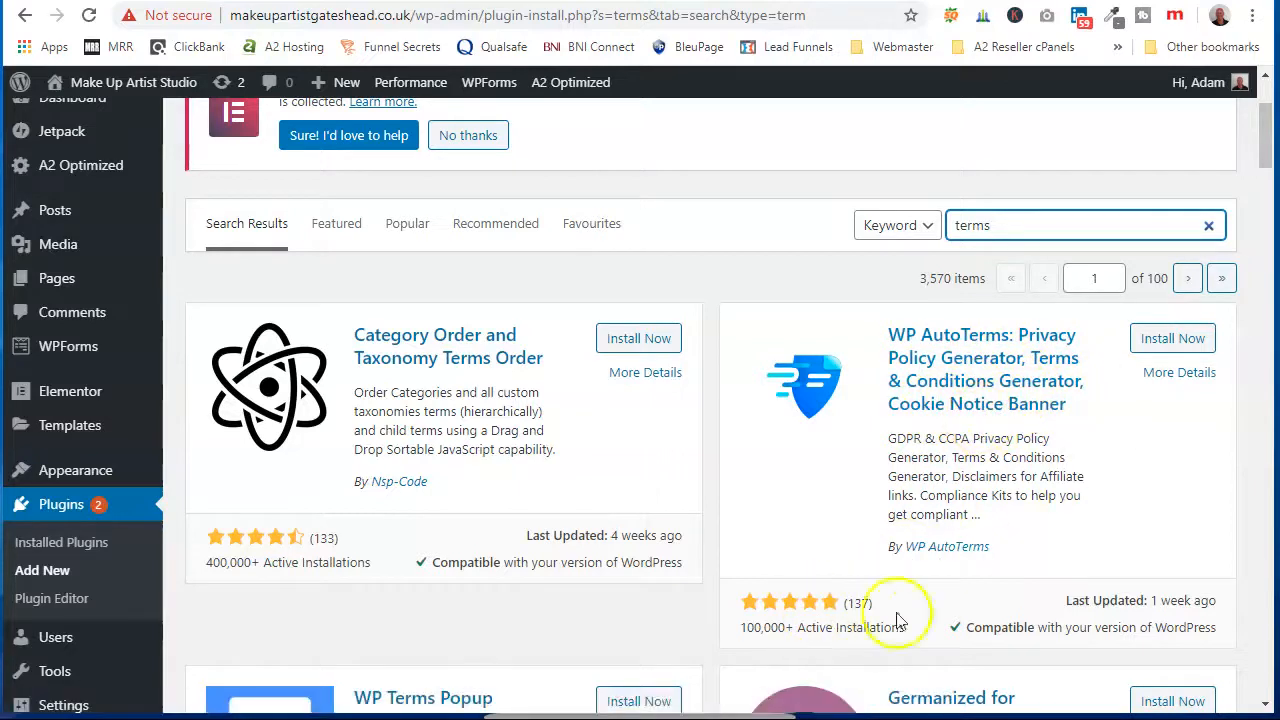
pyautogui.click(1162, 340)
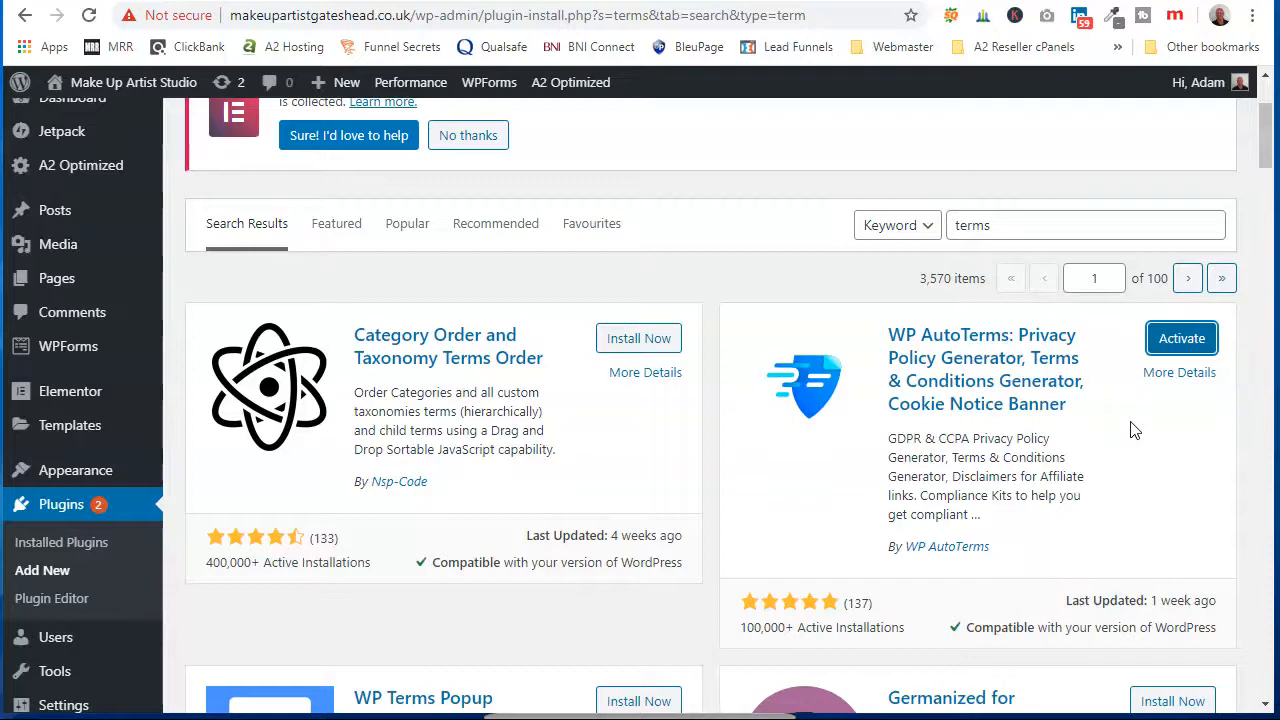
pyautogui.click(1182, 340)
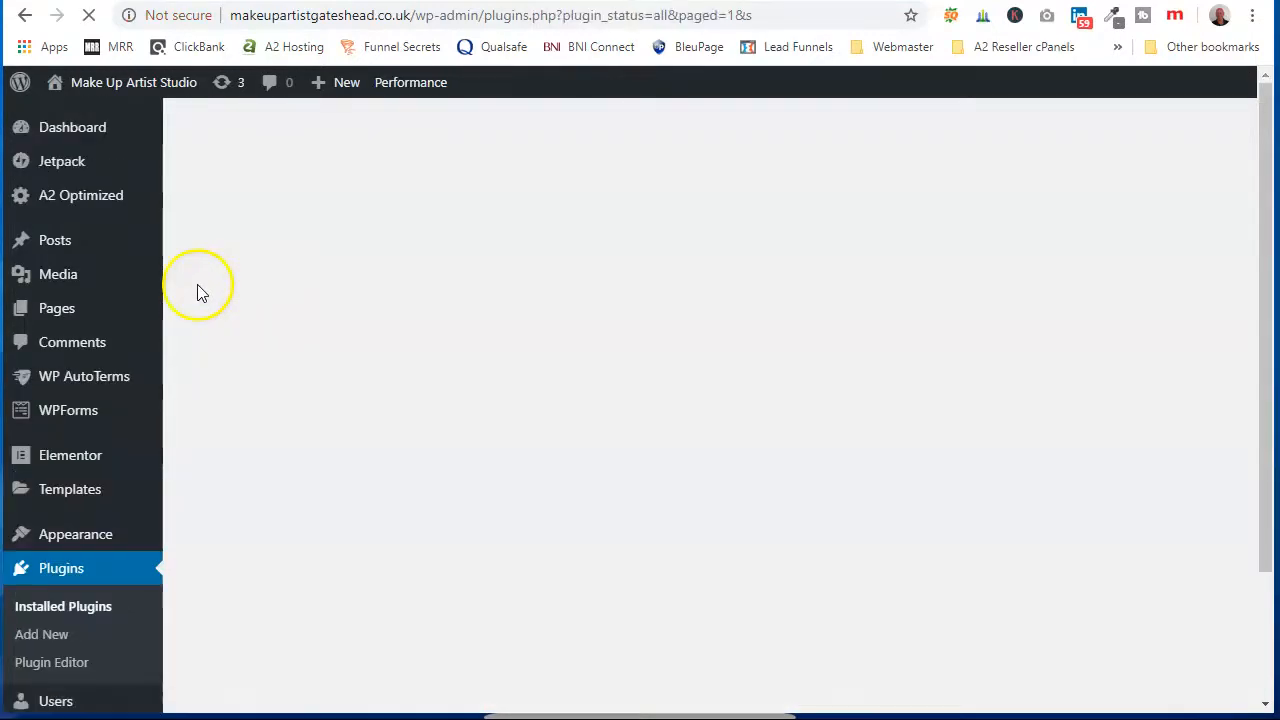
# Open the WP AutoTerms page for adding a legal page
pyautogui.scroll(-5, 45, 380)
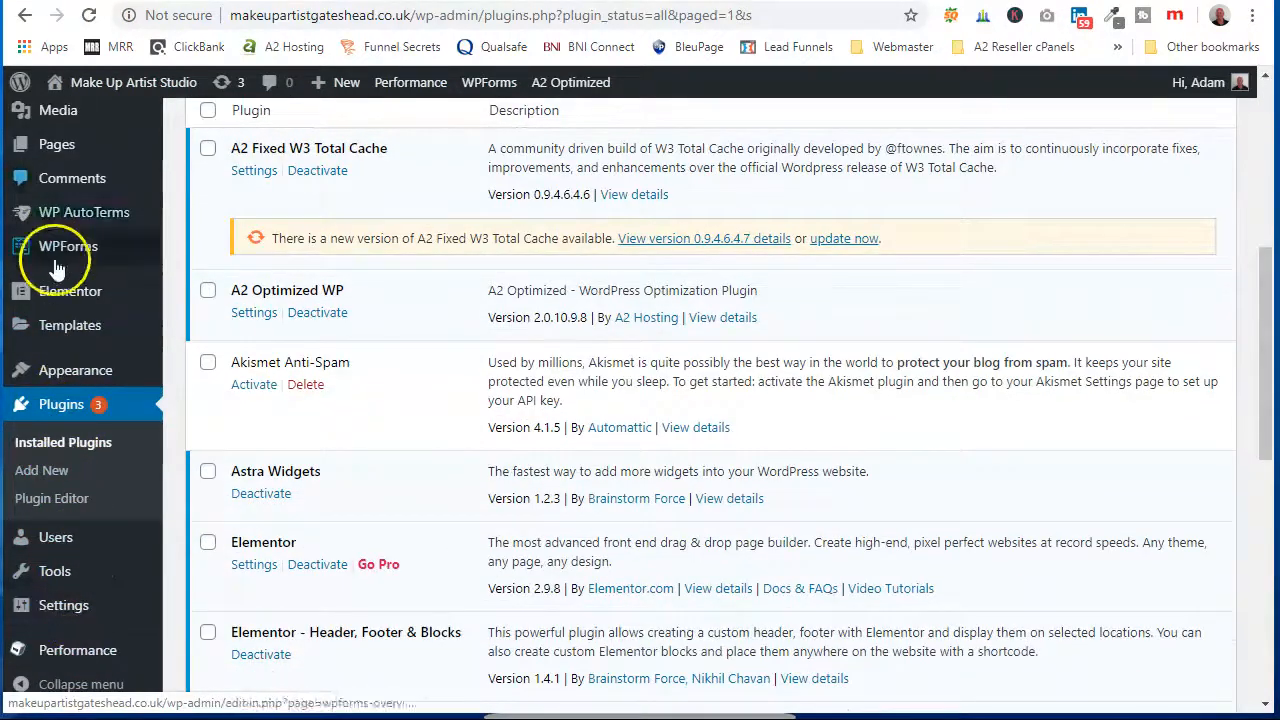
pyautogui.moveTo(60, 615)
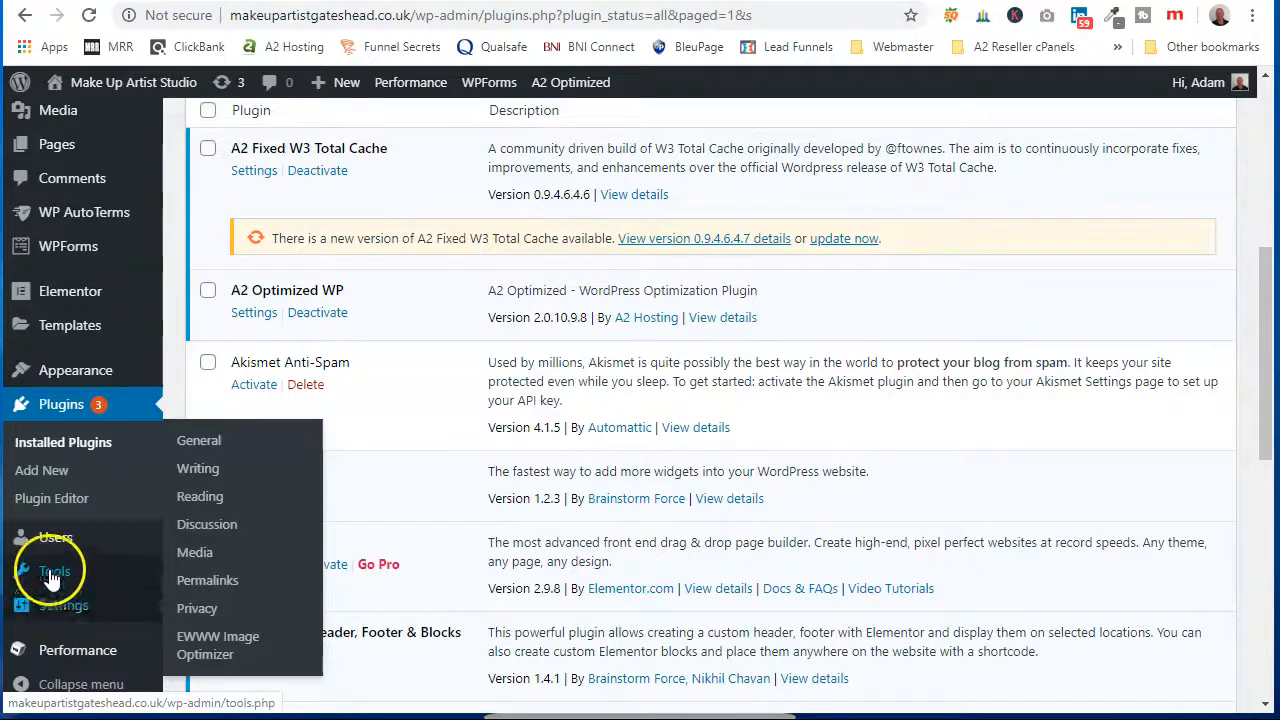
pyautogui.moveTo(52, 575)
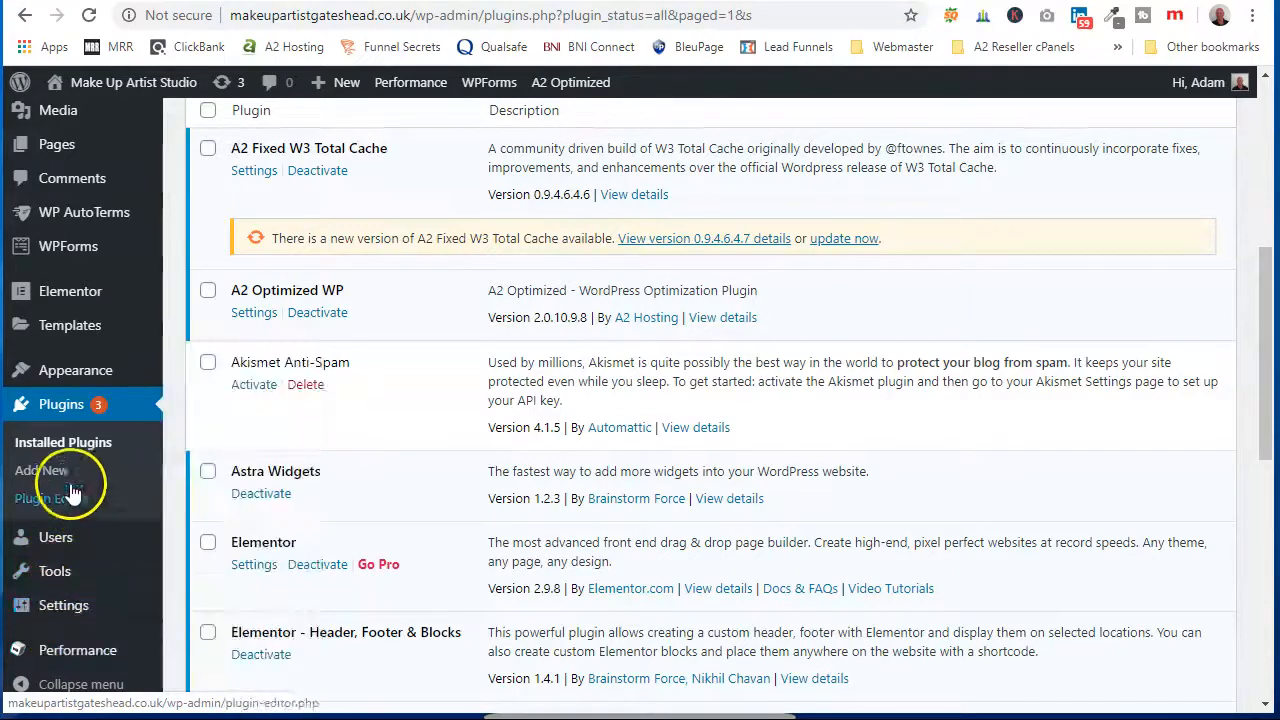
pyautogui.moveTo(70, 340)
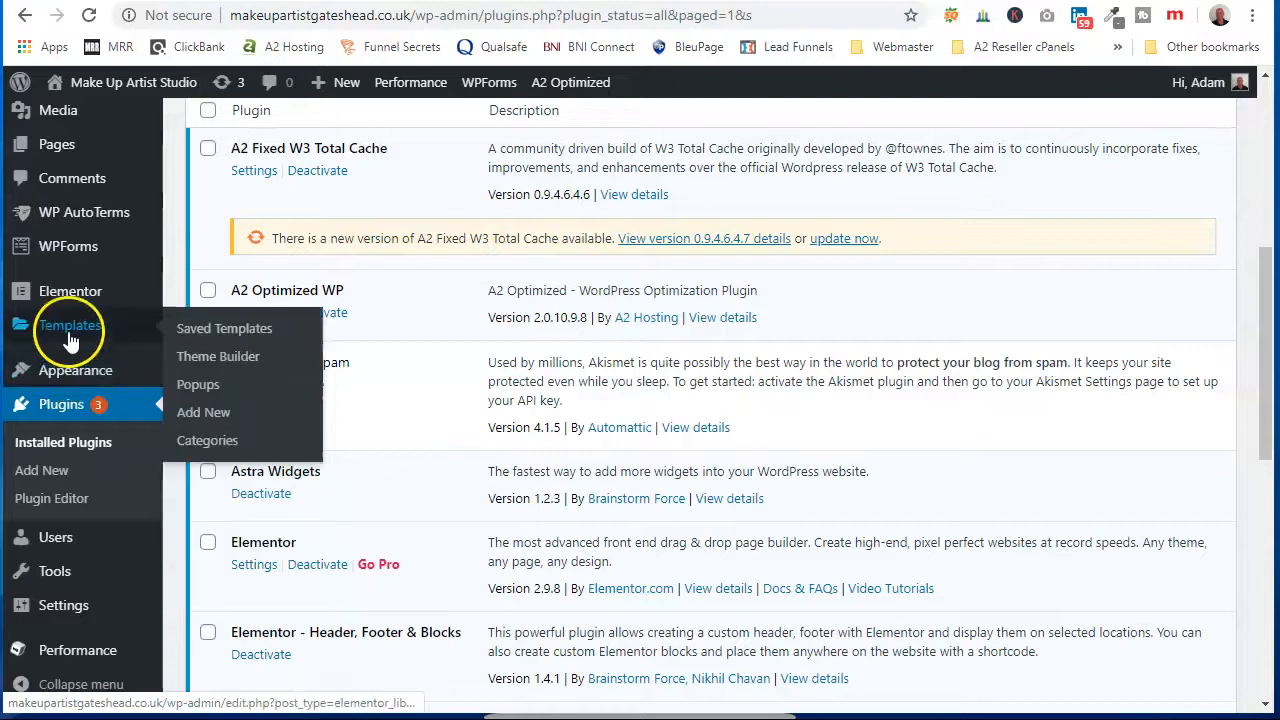
pyautogui.scroll(1, 60, 300)
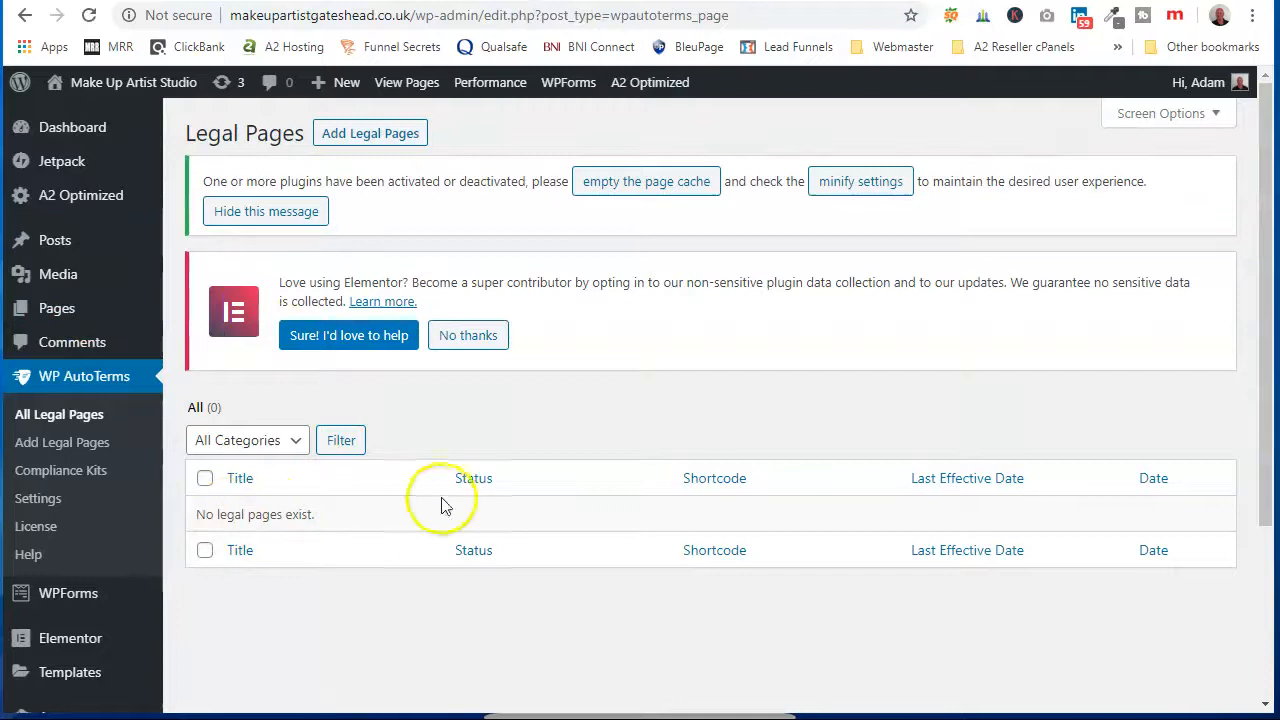
pyautogui.click(66, 443)
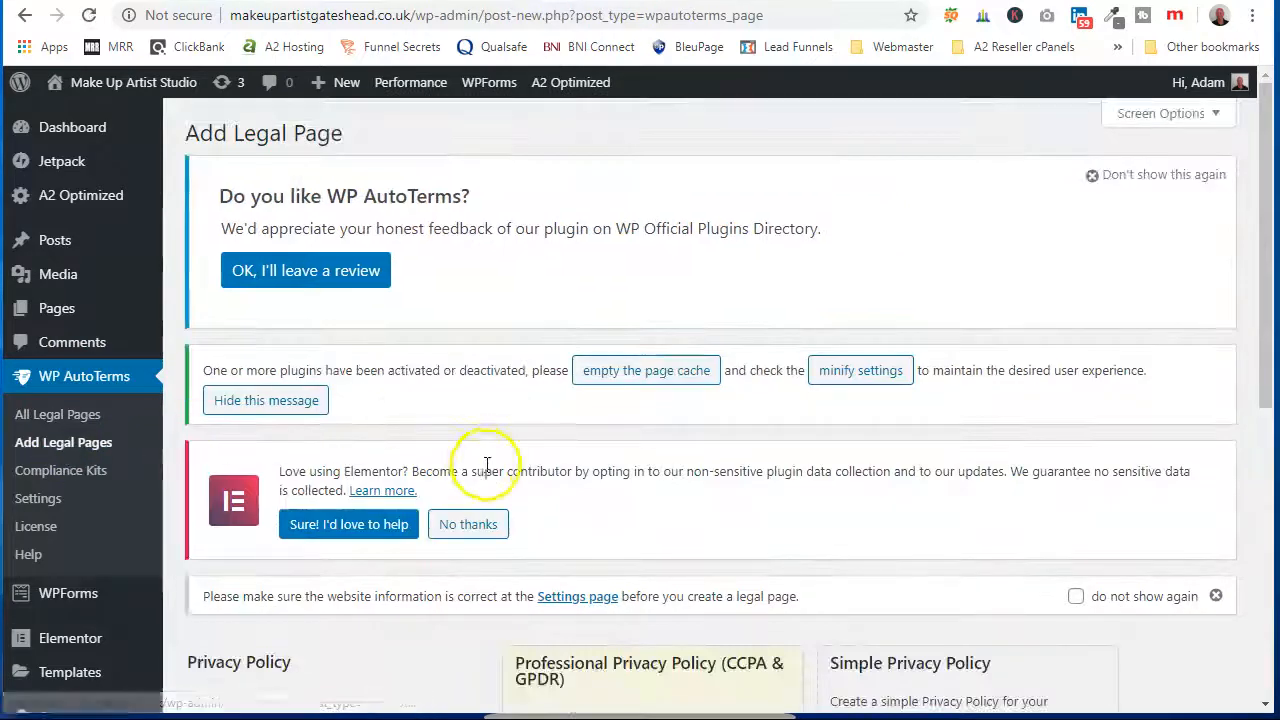
# Review the available legal page types and start creating a Simple Privacy Policy
pyautogui.scroll(-4, 487, 465)
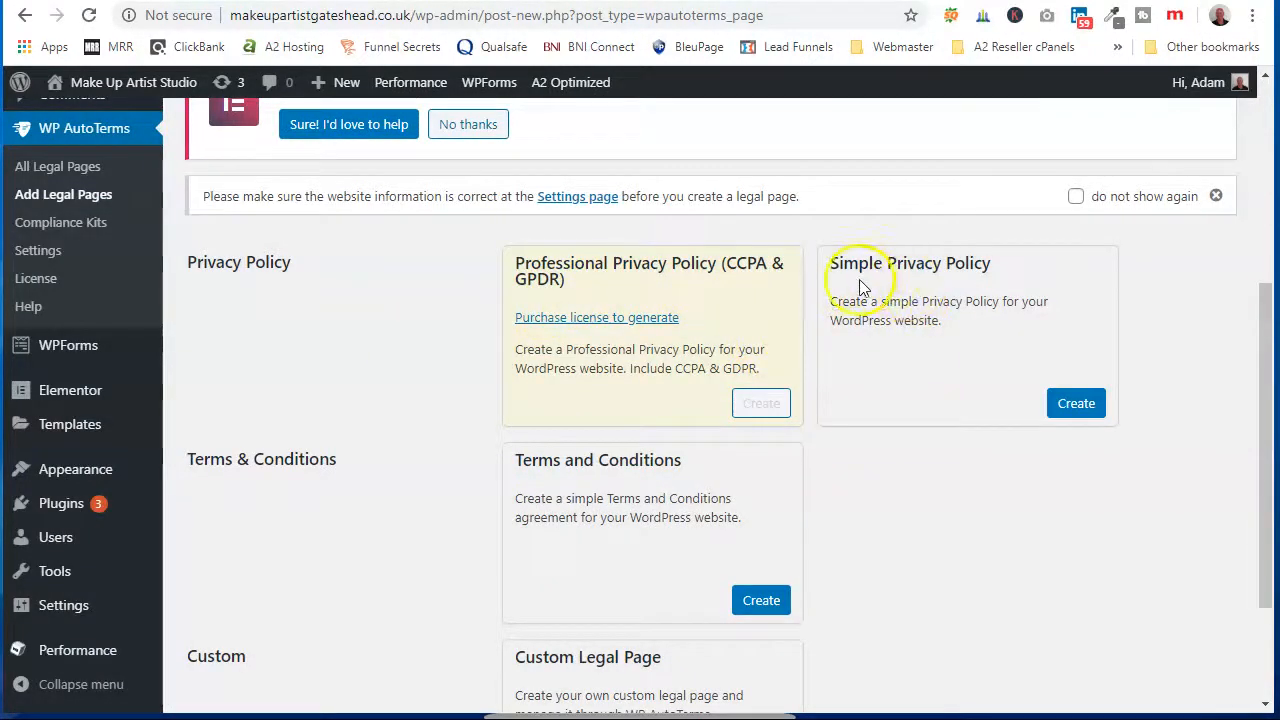
pyautogui.scroll(-1, 848, 285)
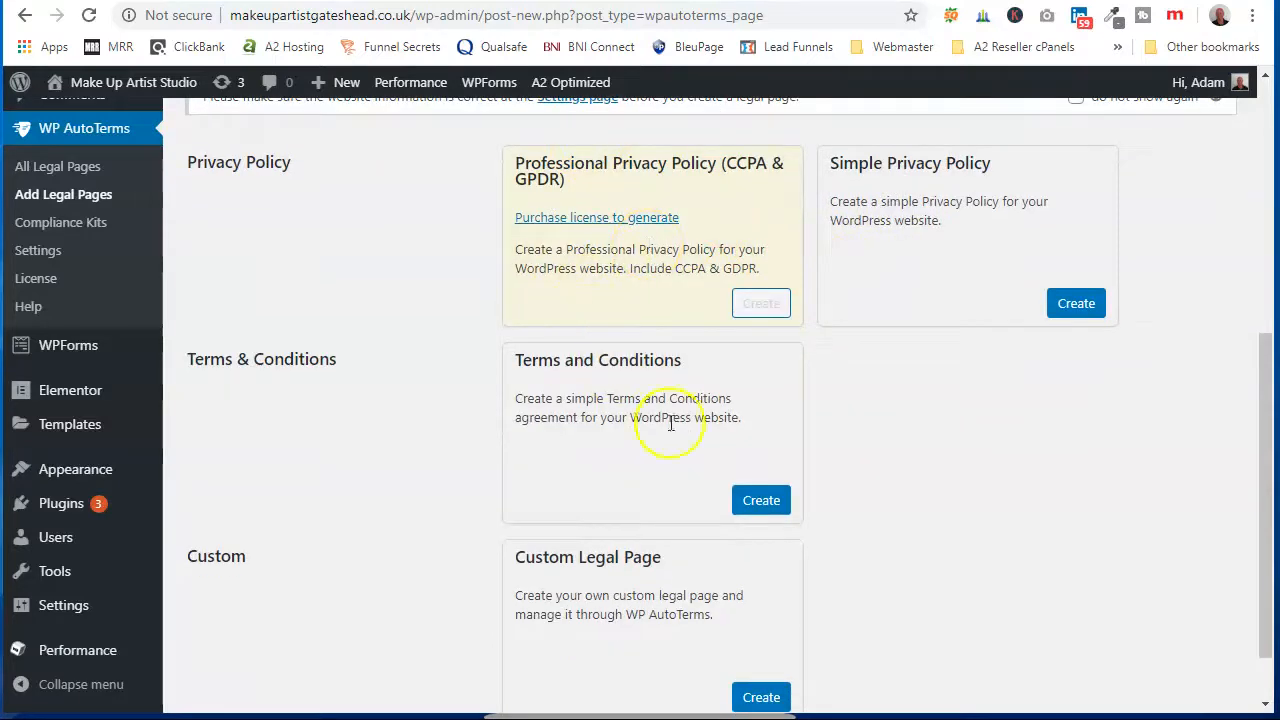
pyautogui.scroll(-1, 407, 424)
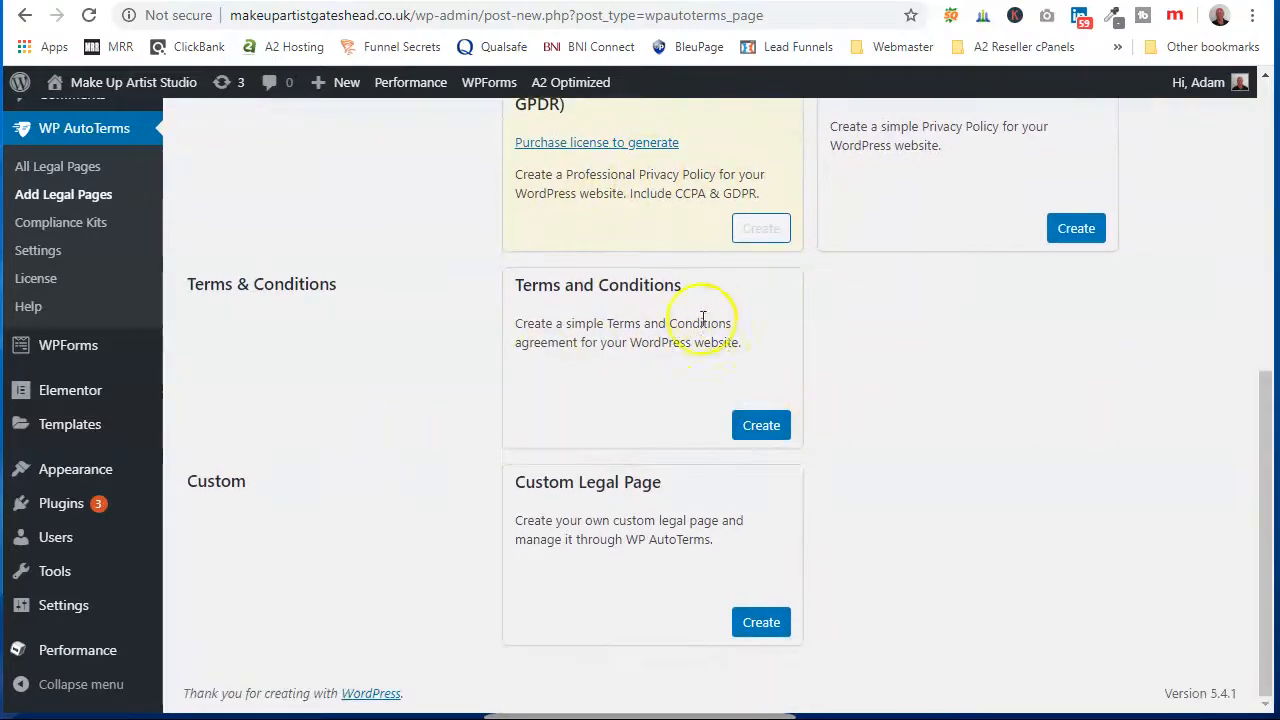
pyautogui.scroll(1, 874, 351)
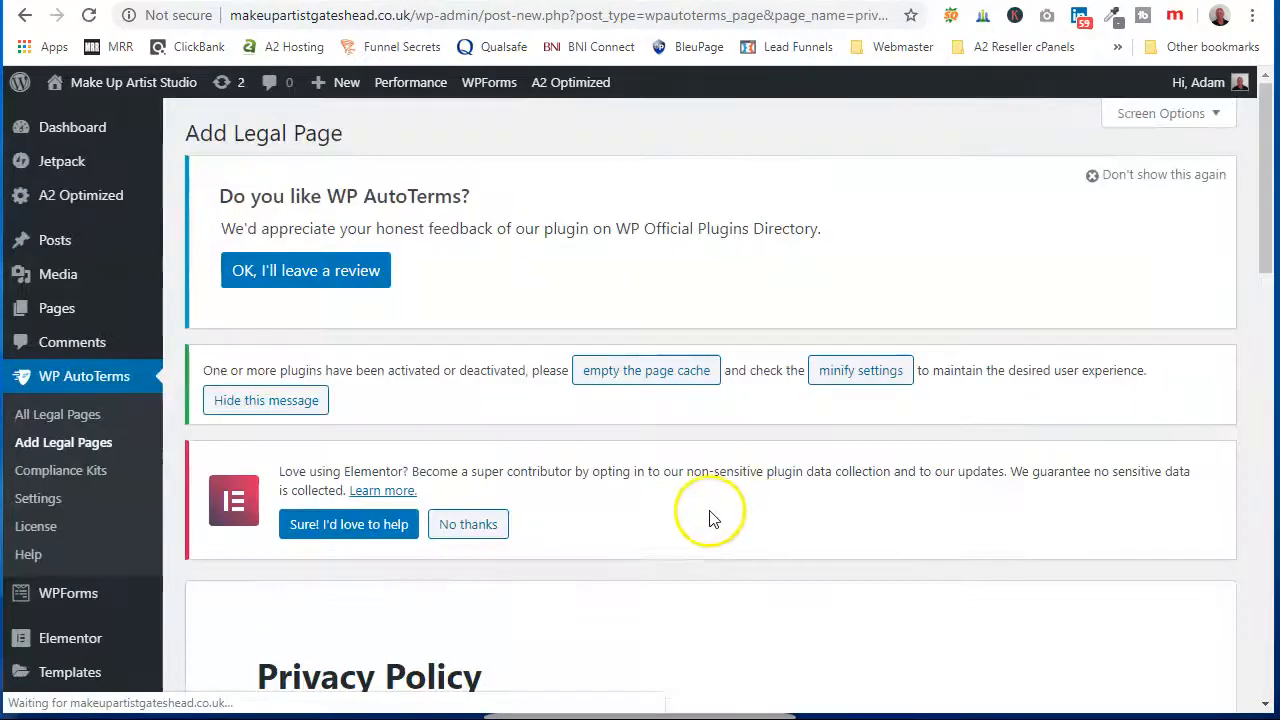
# Set the privacy policy's website name to "Make Up Artist Studio Gateshead" and its country to United Kingdom
pyautogui.scroll(-6, 711, 515)
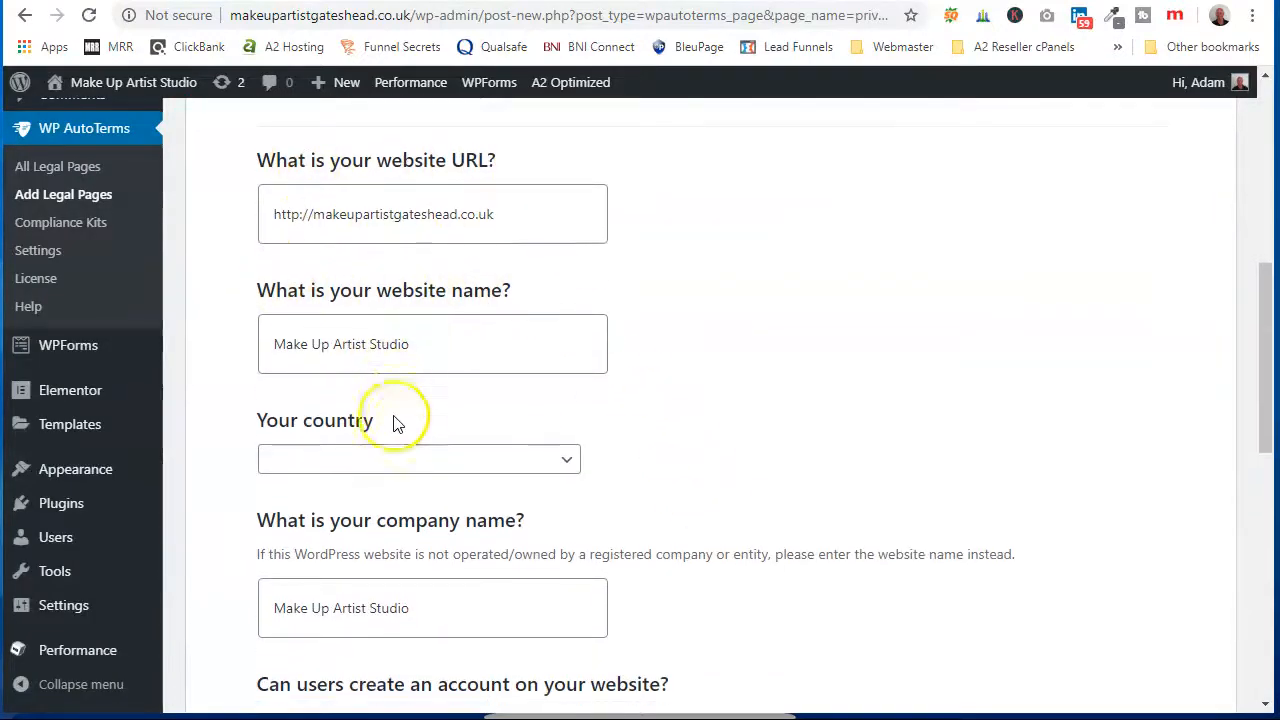
pyautogui.scroll(-1, 466, 249)
pyautogui.click(439, 265)
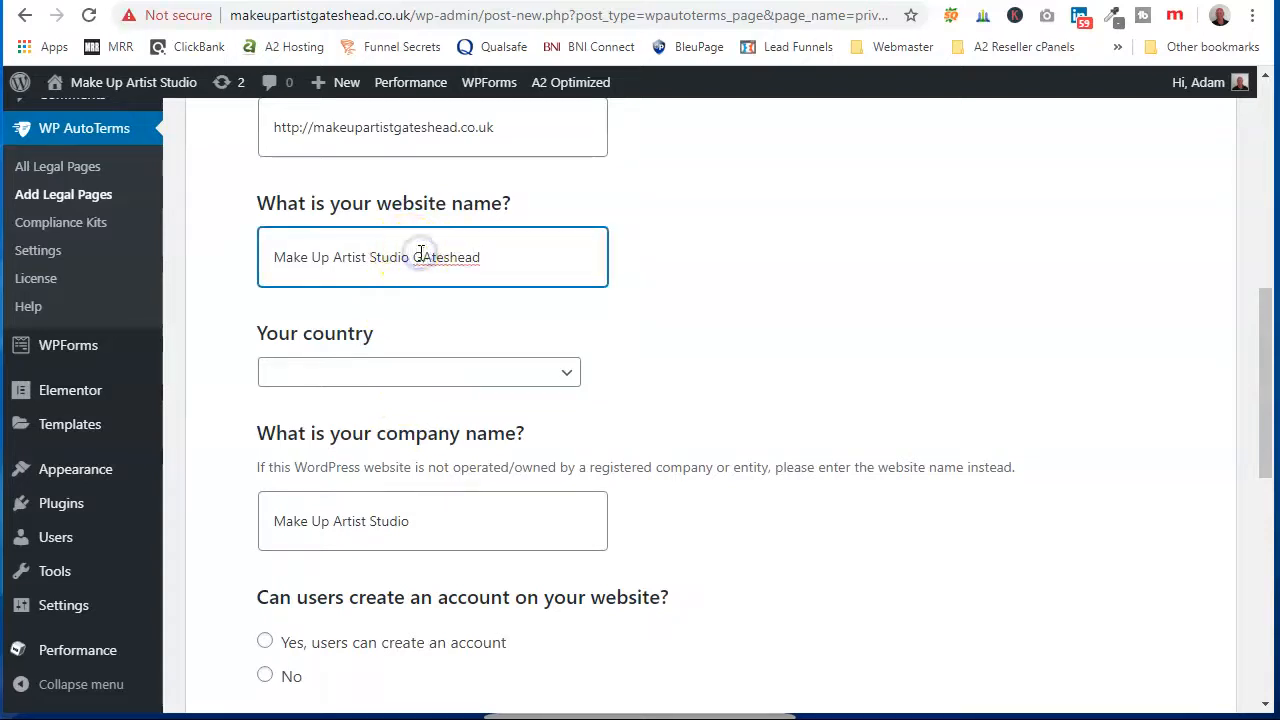
pyautogui.click(560, 372)
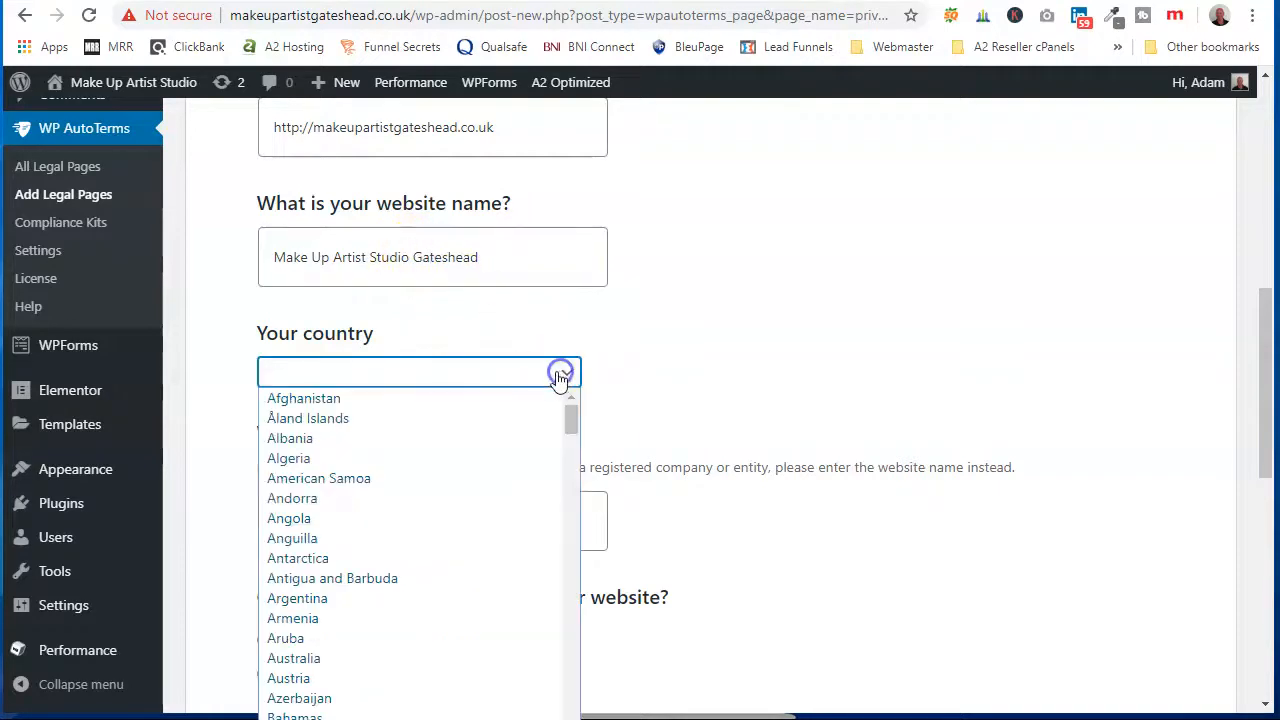
pyautogui.scroll(-10, 518, 465)
pyautogui.scroll(-20, 518, 460)
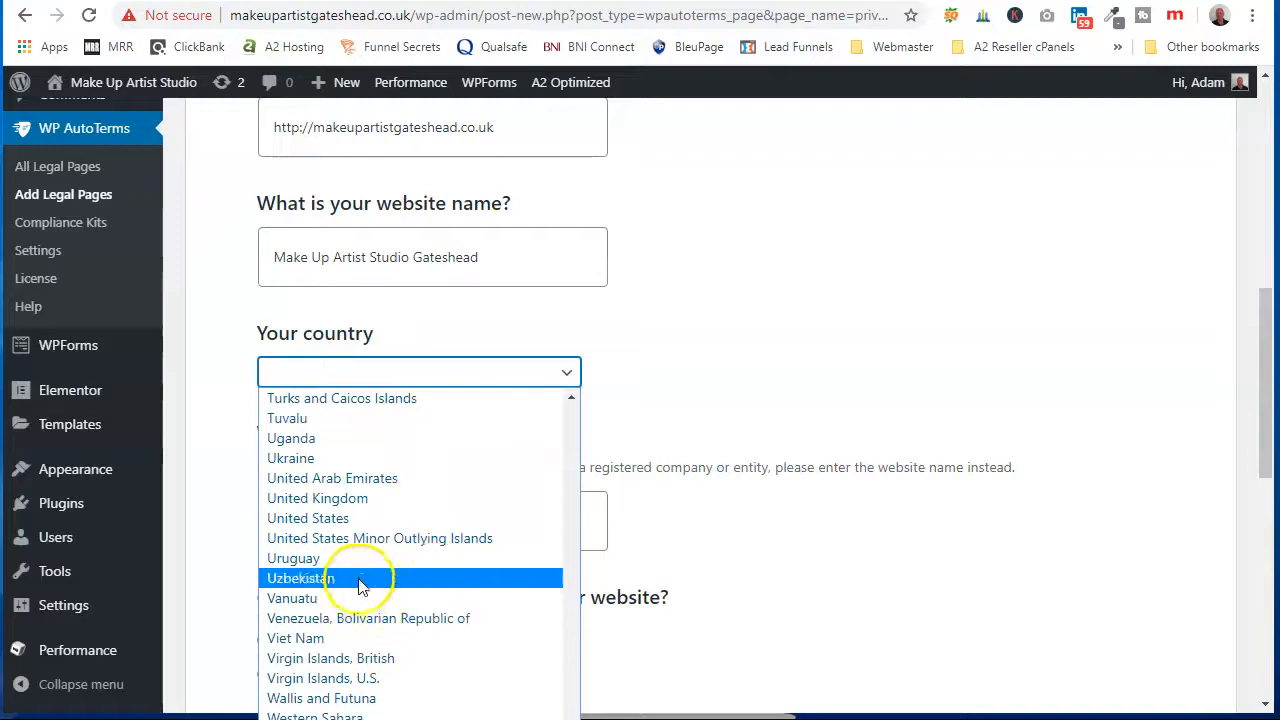
pyautogui.click(344, 499)
# Set the privacy policy's company name to "Make Up Artist Studio Gateshead" and answer No to users creating an account
pyautogui.scroll(-2, 548, 475)
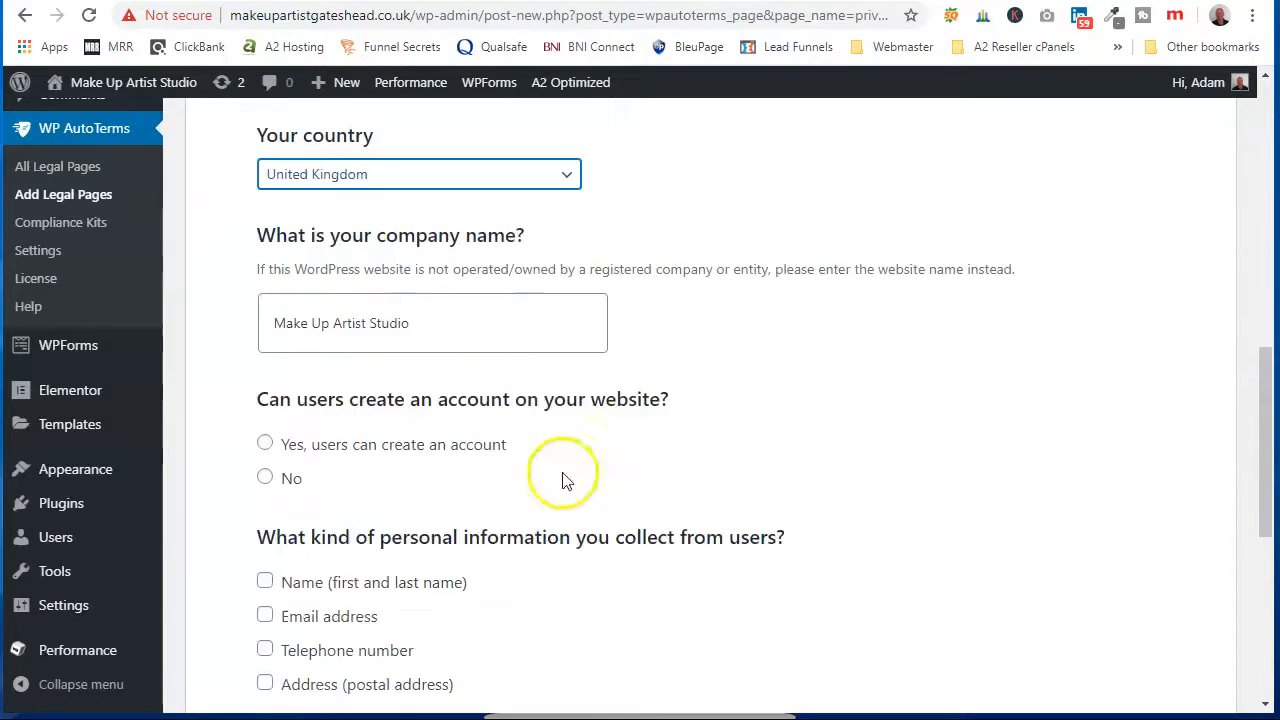
pyautogui.click(418, 321)
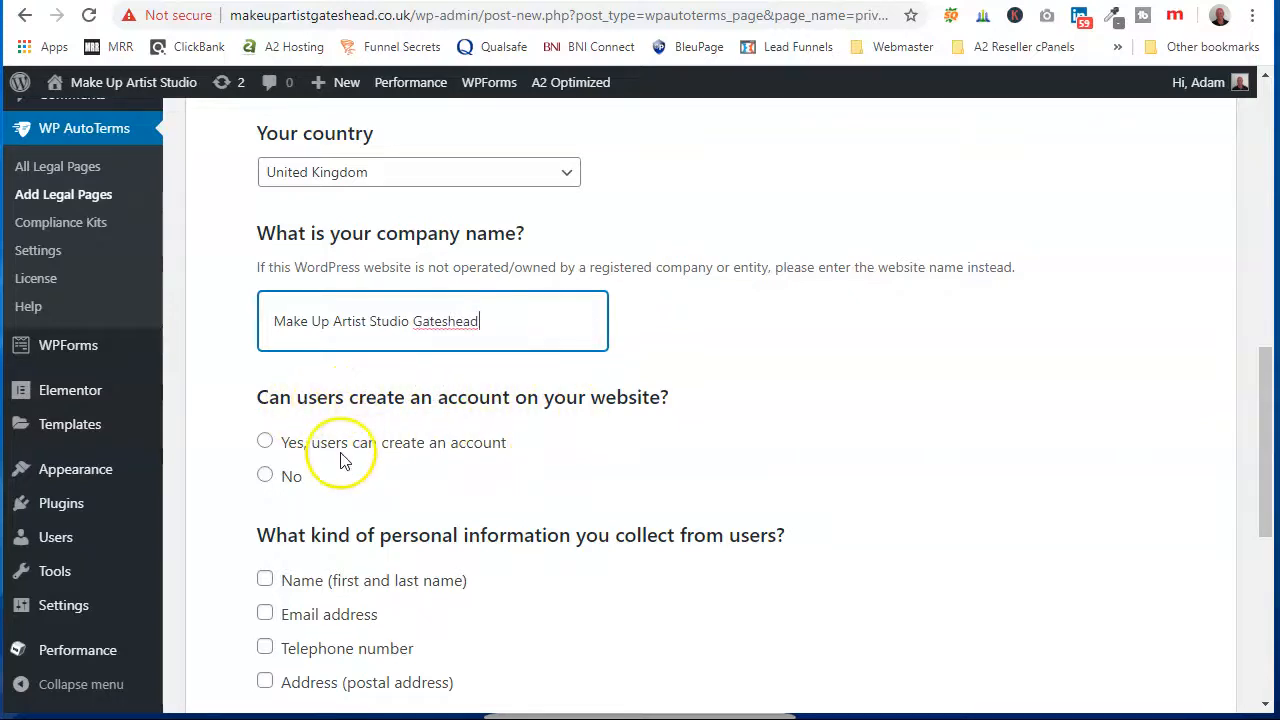
pyautogui.click(265, 477)
# Mark name, email address and telephone number as the personal information collected from users
pyautogui.scroll(-2, 414, 478)
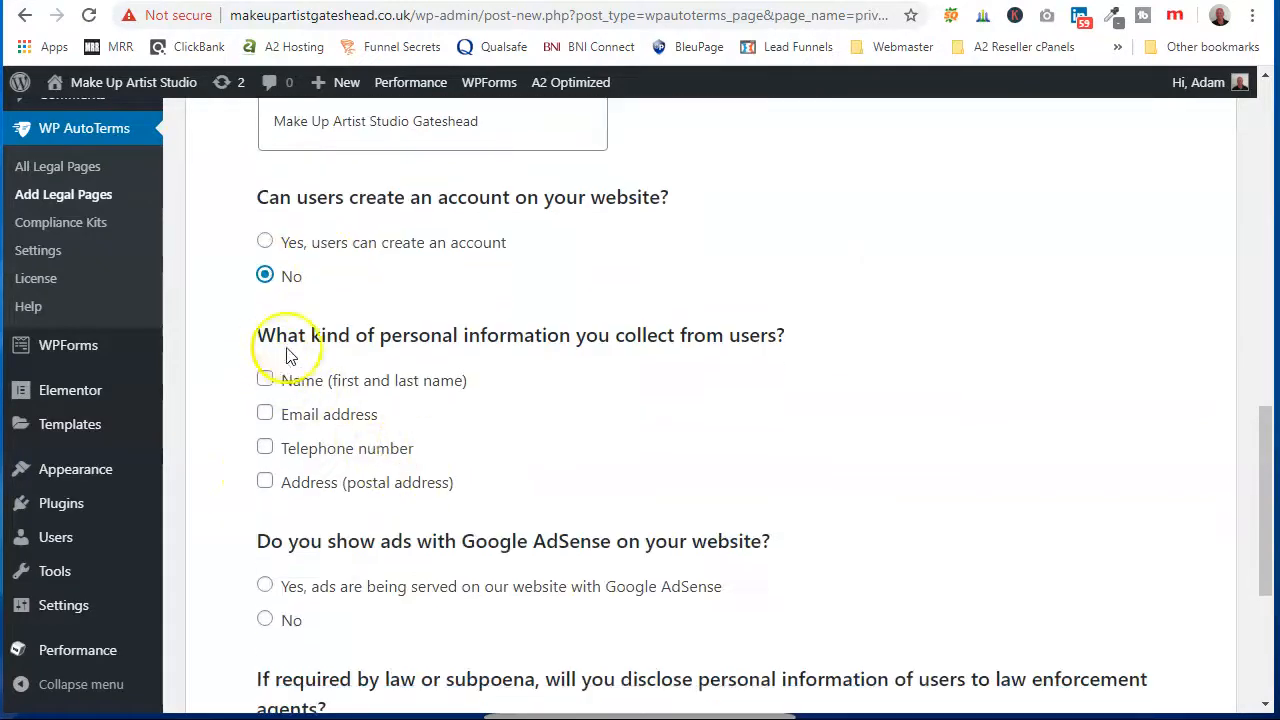
pyautogui.scroll(-1, 534, 386)
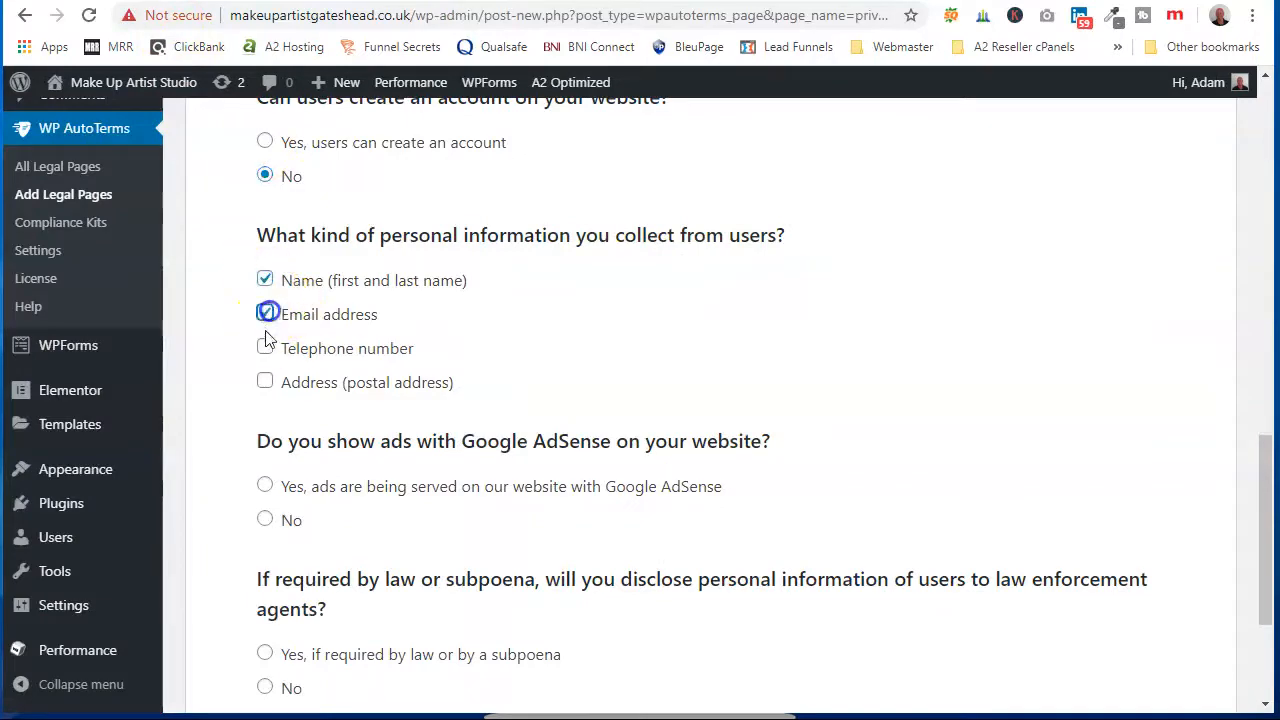
# Answer No to Google AdSense ads and Yes to disclosure required by law or subpoena, and create the privacy policy
pyautogui.scroll(-2, 372, 398)
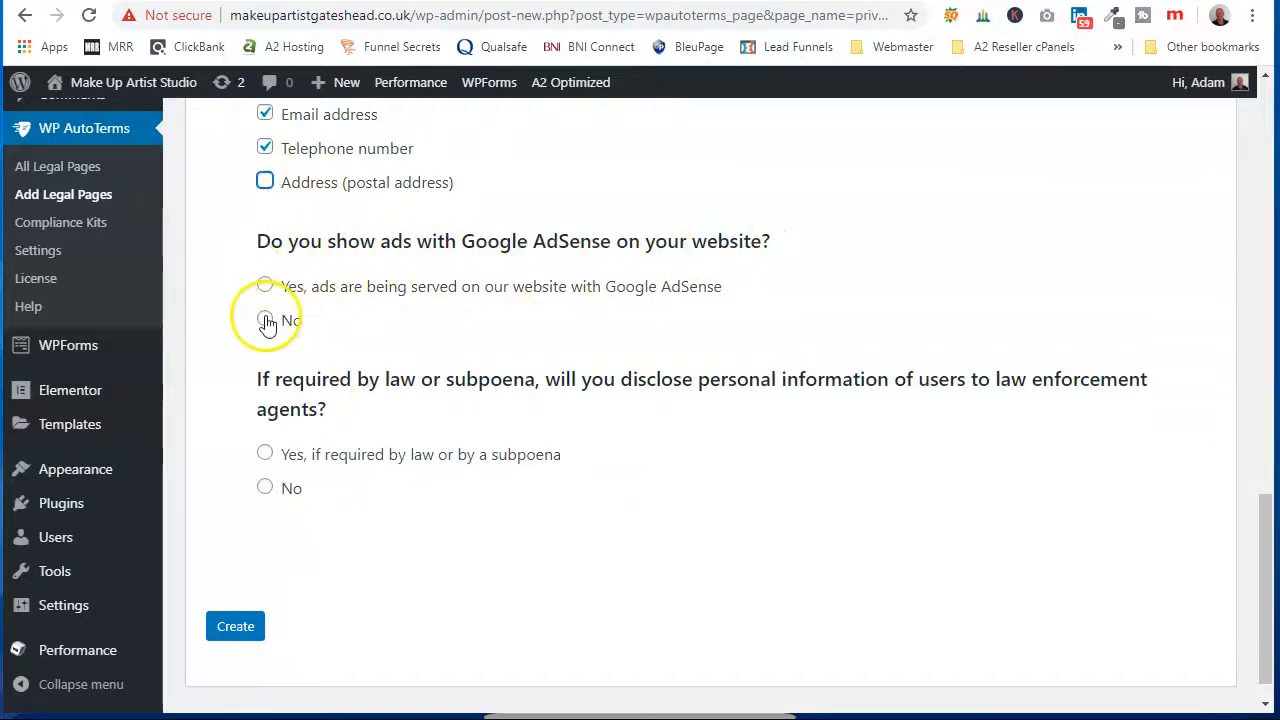
pyautogui.scroll(-1, 325, 360)
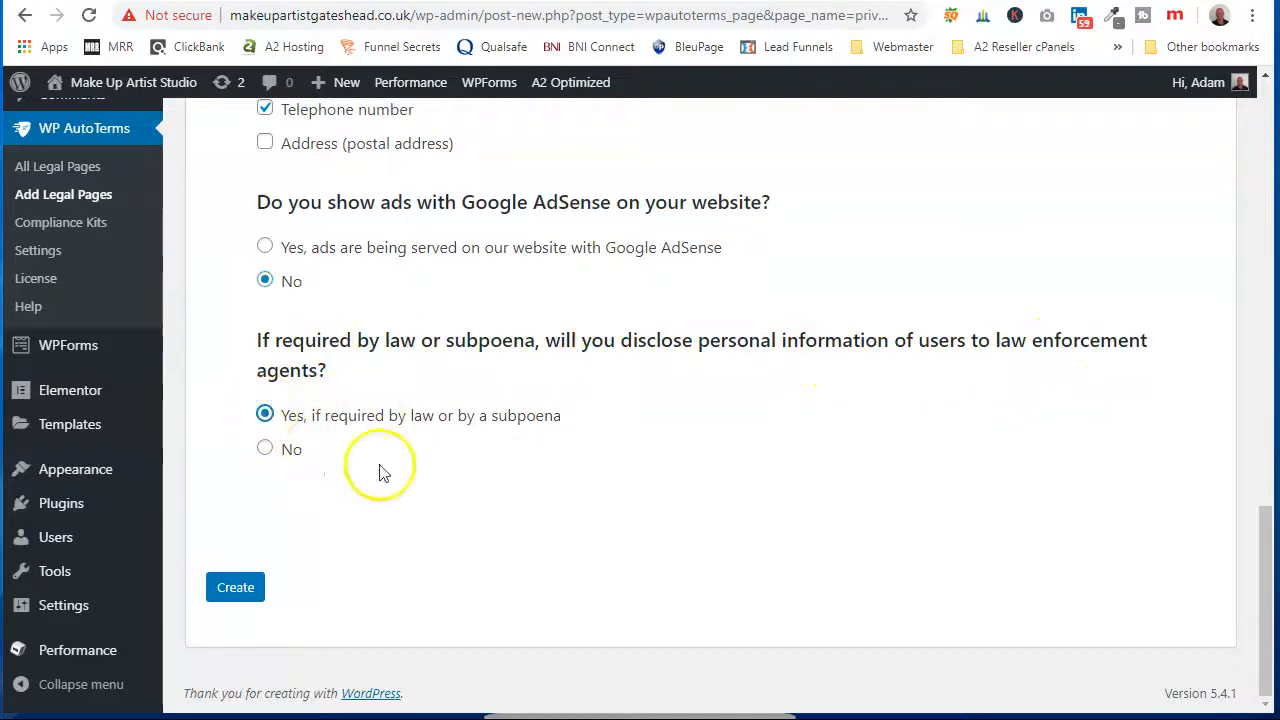
pyautogui.click(243, 590)
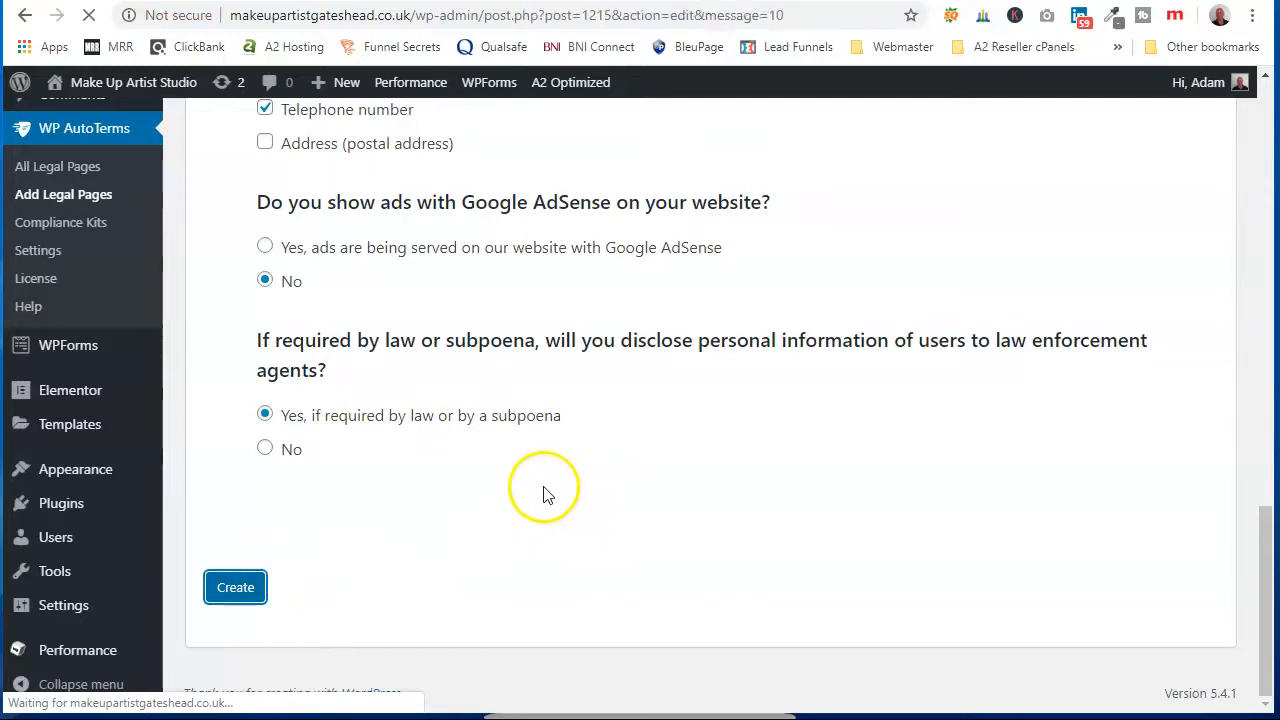
# Examine the generated Privacy Policy draft, including its text sections, excerpt, custom fields and publishing settings
pyautogui.scroll(-2, 520, 460)
pyautogui.scroll(-2, 540, 467)
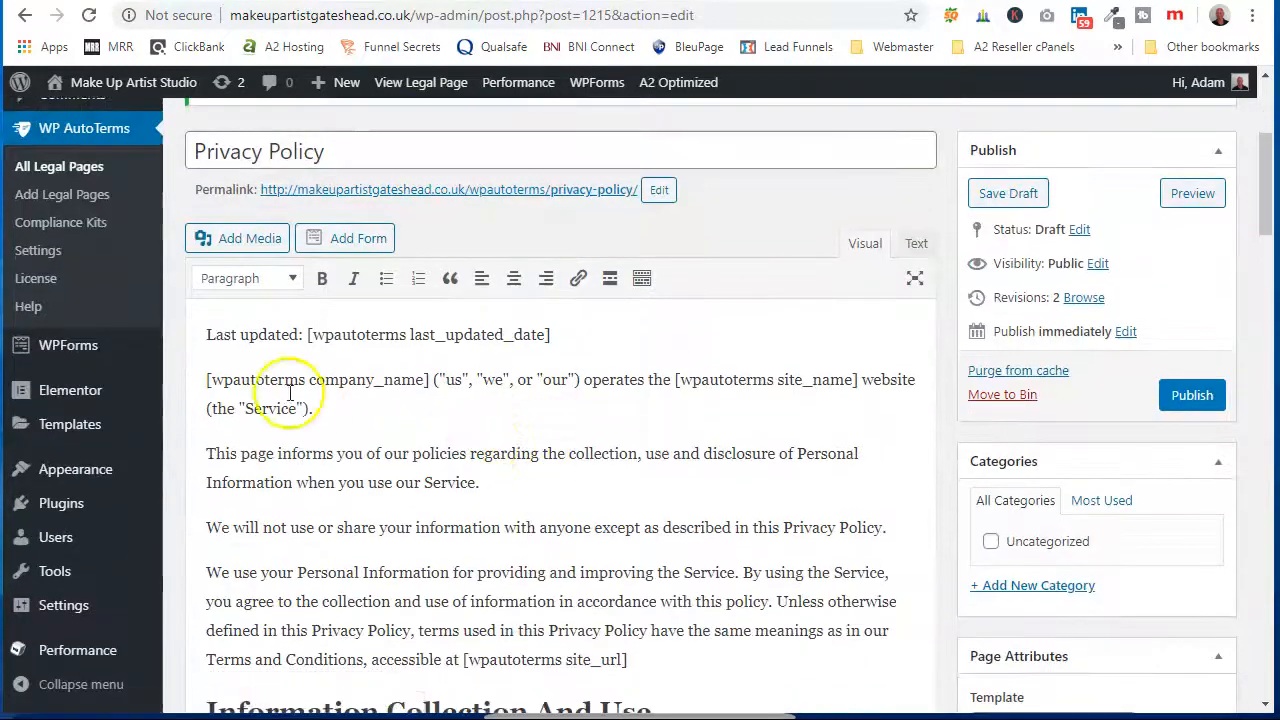
pyautogui.scroll(-5, 343, 366)
pyautogui.scroll(-15, 546, 364)
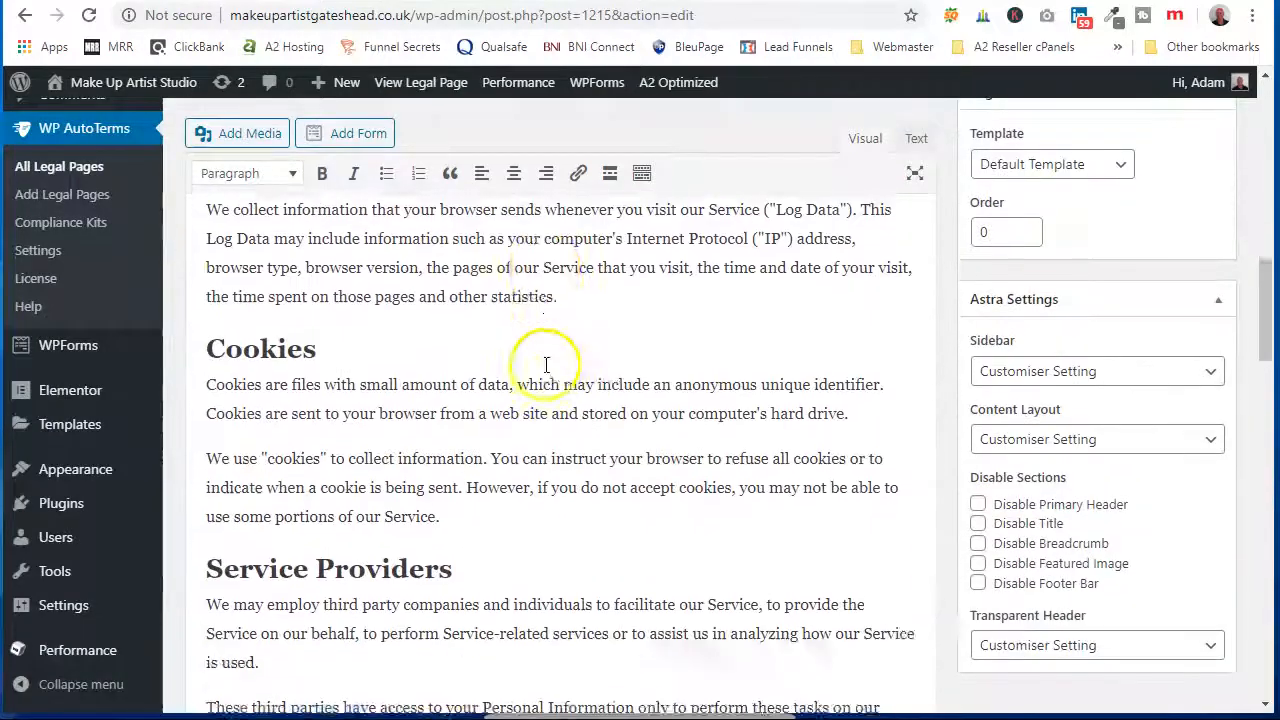
pyautogui.scroll(-5, 546, 364)
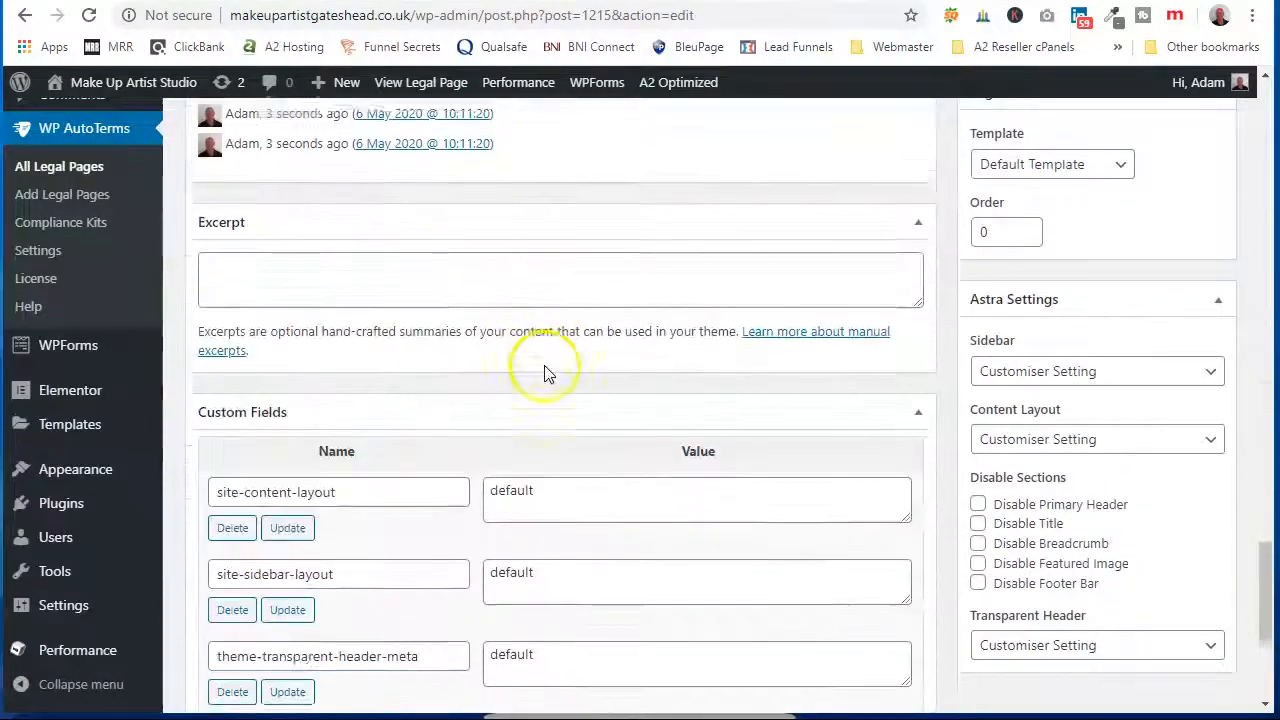
pyautogui.scroll(-2, 546, 374)
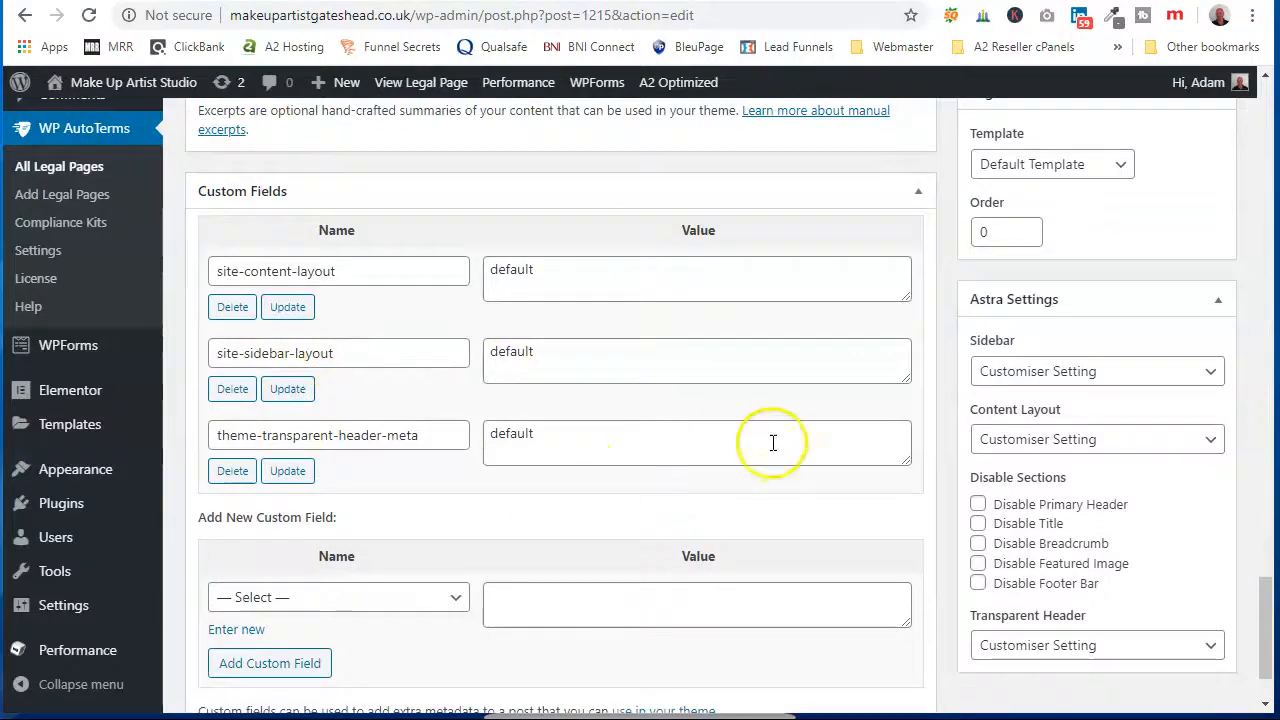
pyautogui.scroll(8, 771, 443)
pyautogui.scroll(15, 778, 431)
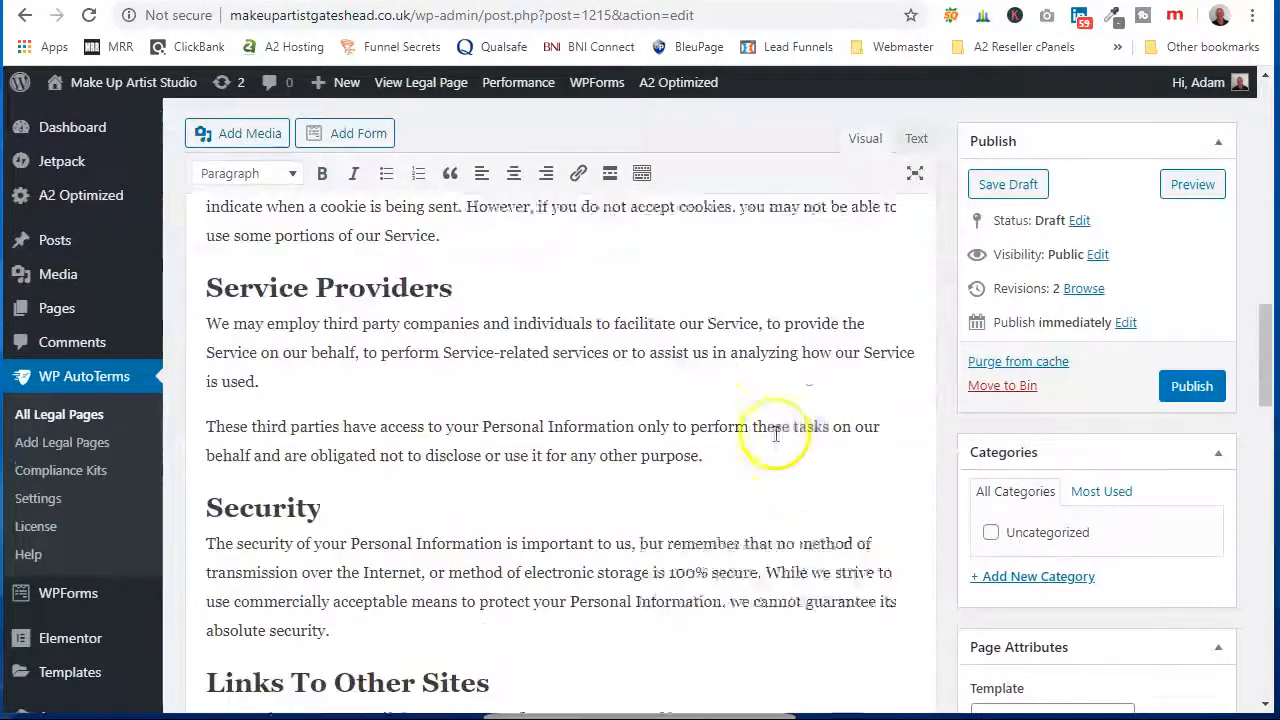
pyautogui.scroll(8, 749, 423)
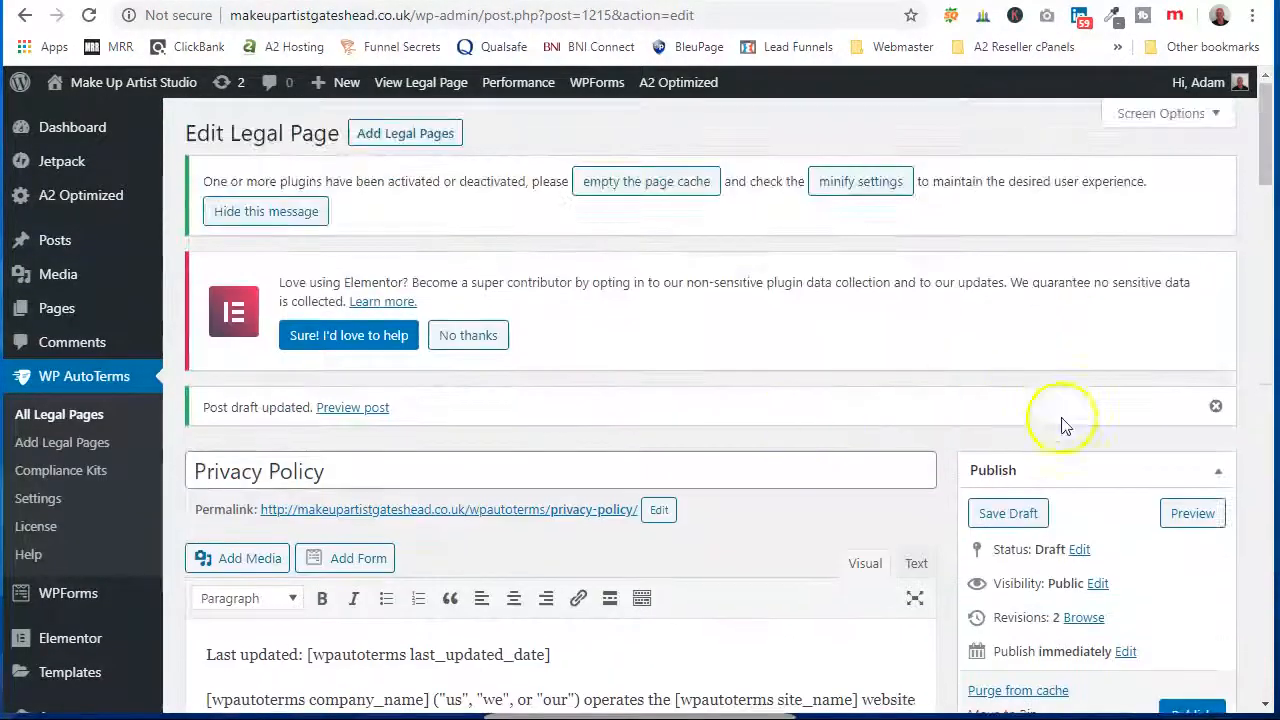
# Publish the Privacy Policy legal page
pyautogui.scroll(-3, 1100, 503)
pyautogui.click(1207, 513)
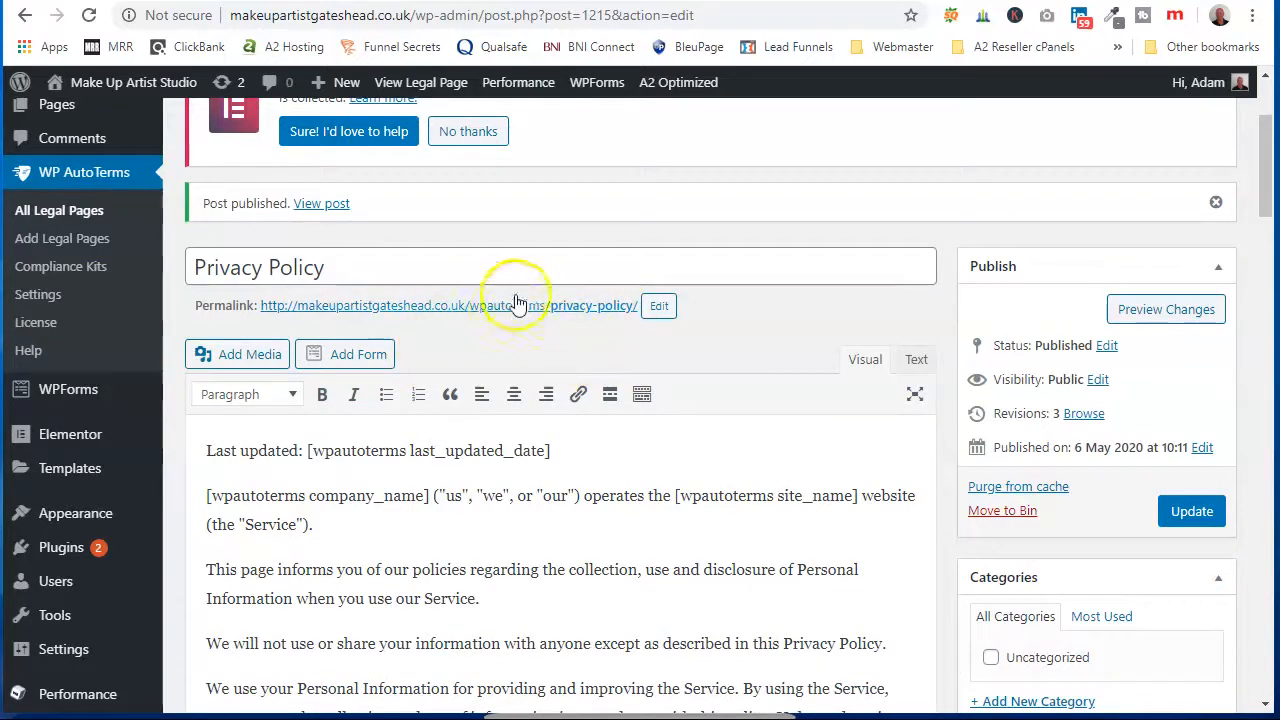
# Add another legal page and start creating a Terms and Conditions agreement
pyautogui.click(68, 244)
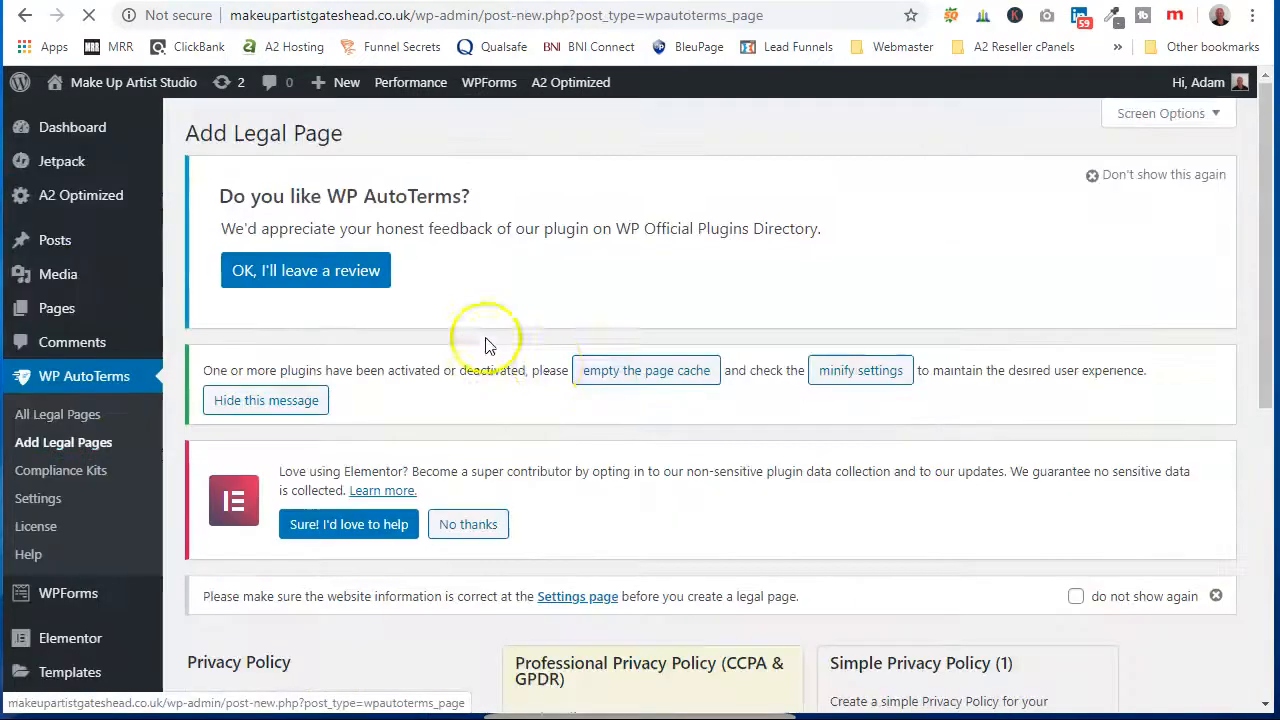
pyautogui.scroll(-1, 555, 400)
pyautogui.scroll(-4, 558, 400)
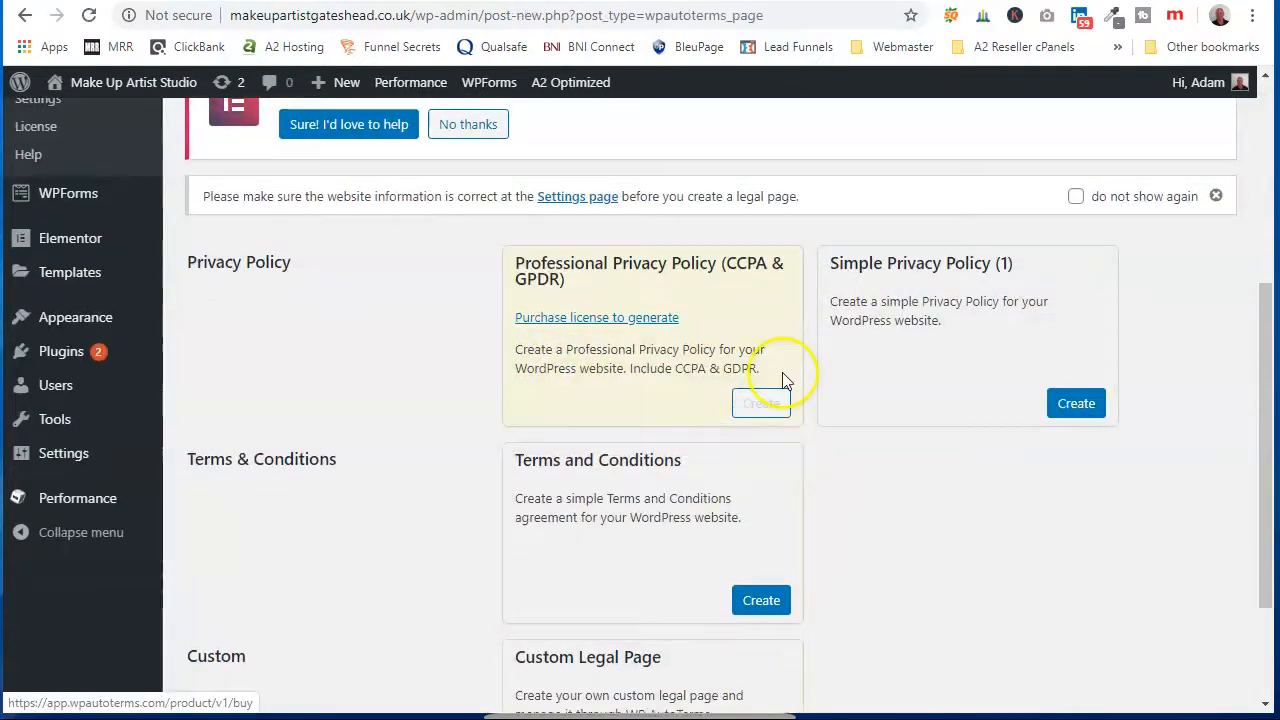
pyautogui.click(762, 601)
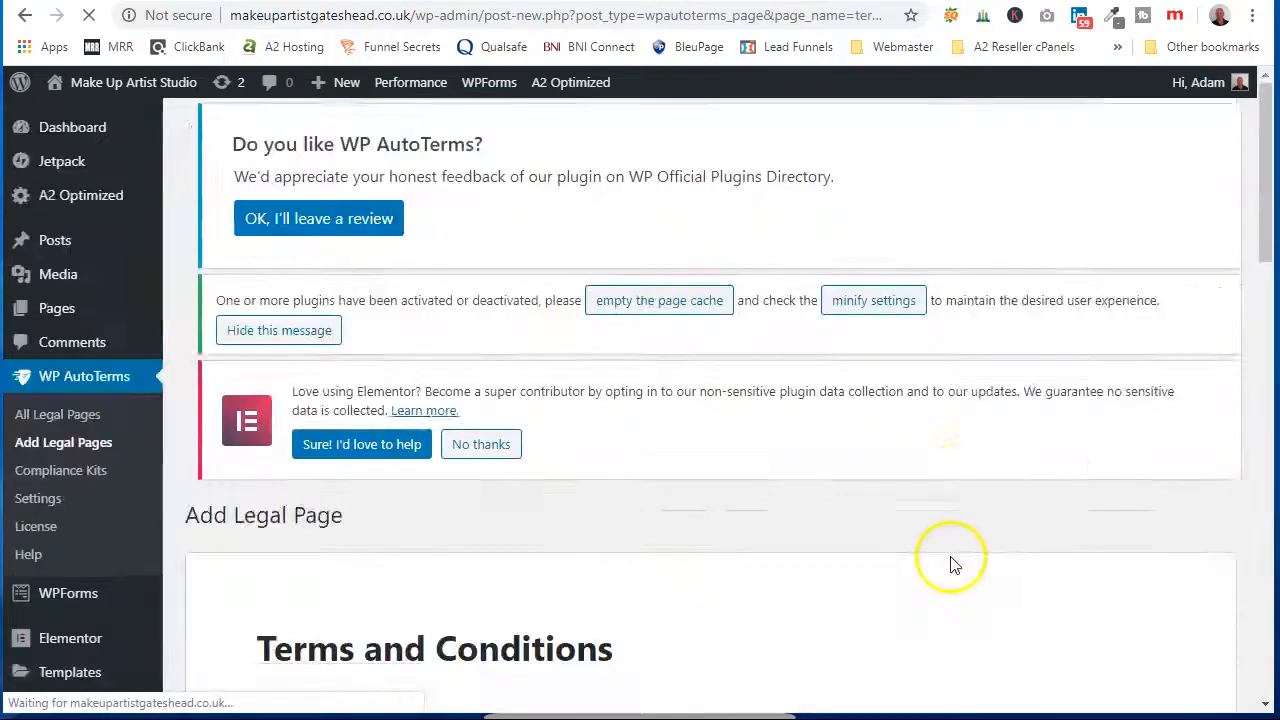
# Set the Terms and Conditions website name to "Make Up Artist Studio Gateshead" and the country to United Kingdom
pyautogui.scroll(-6, 569, 569)
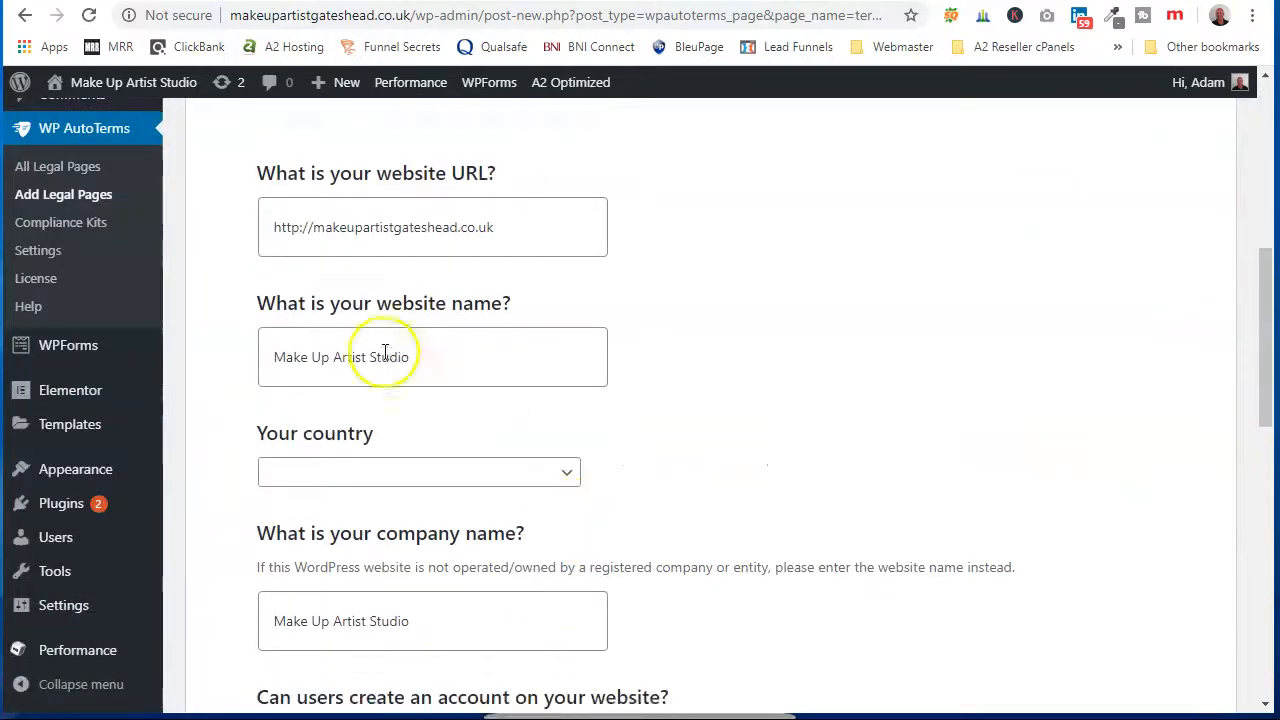
pyautogui.click(418, 362)
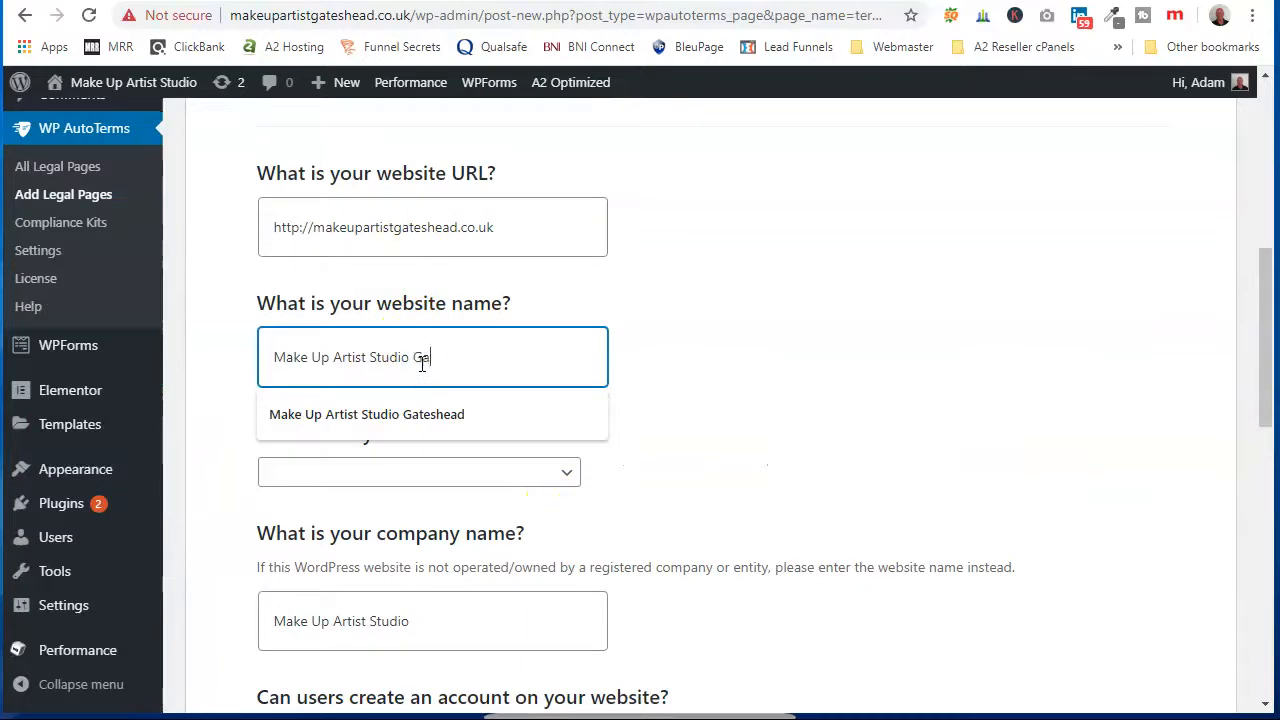
pyautogui.write('Gateshead')
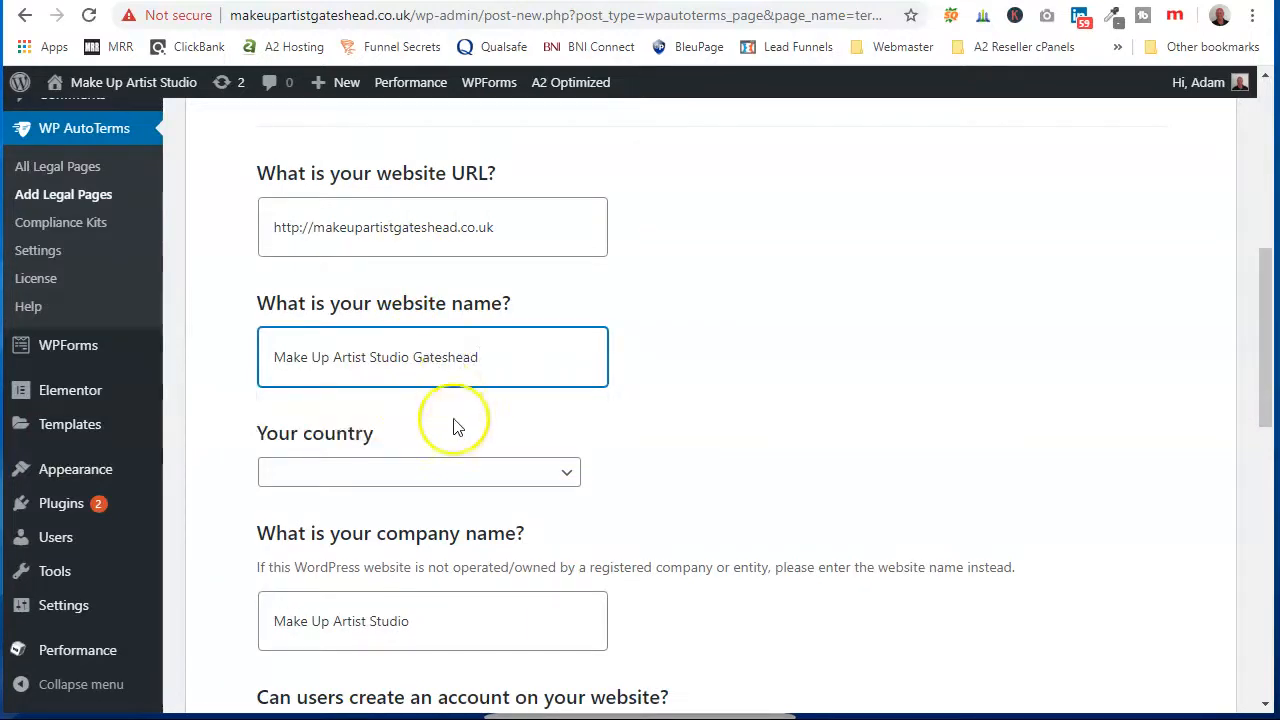
pyautogui.click(426, 478)
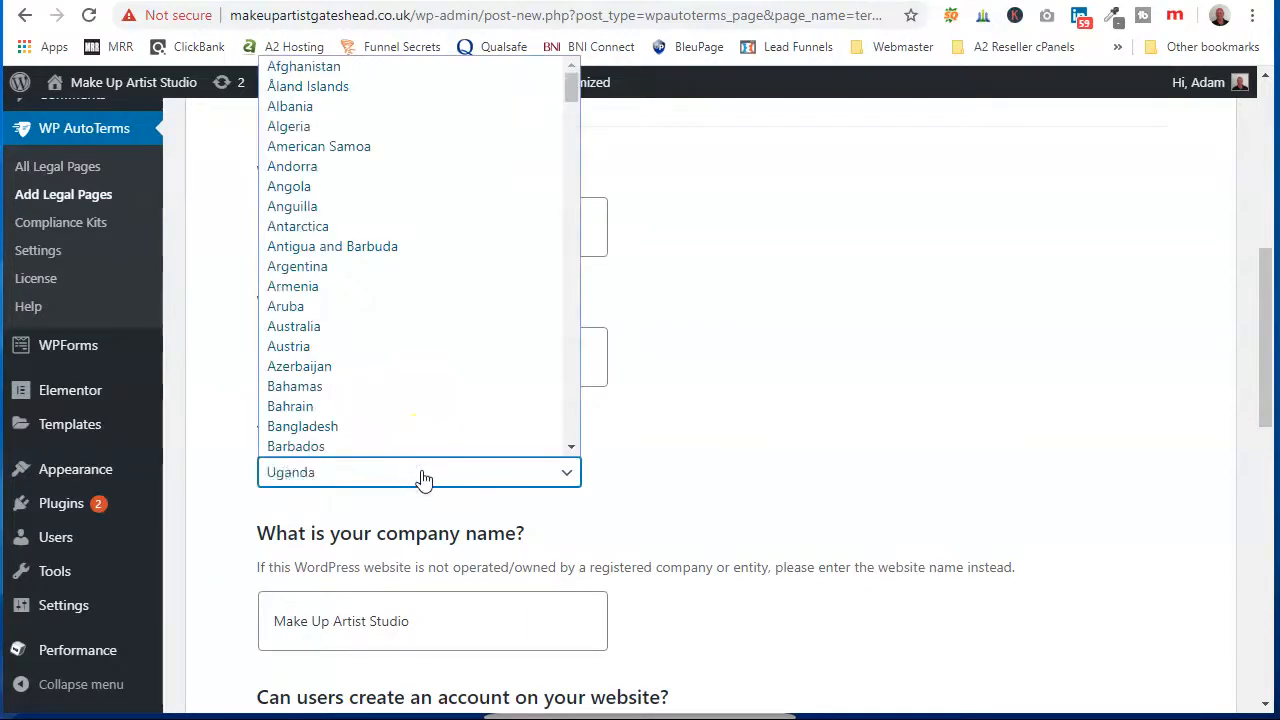
pyautogui.write('nited Arab Emirates')
pyautogui.scroll(-3, 431, 400)
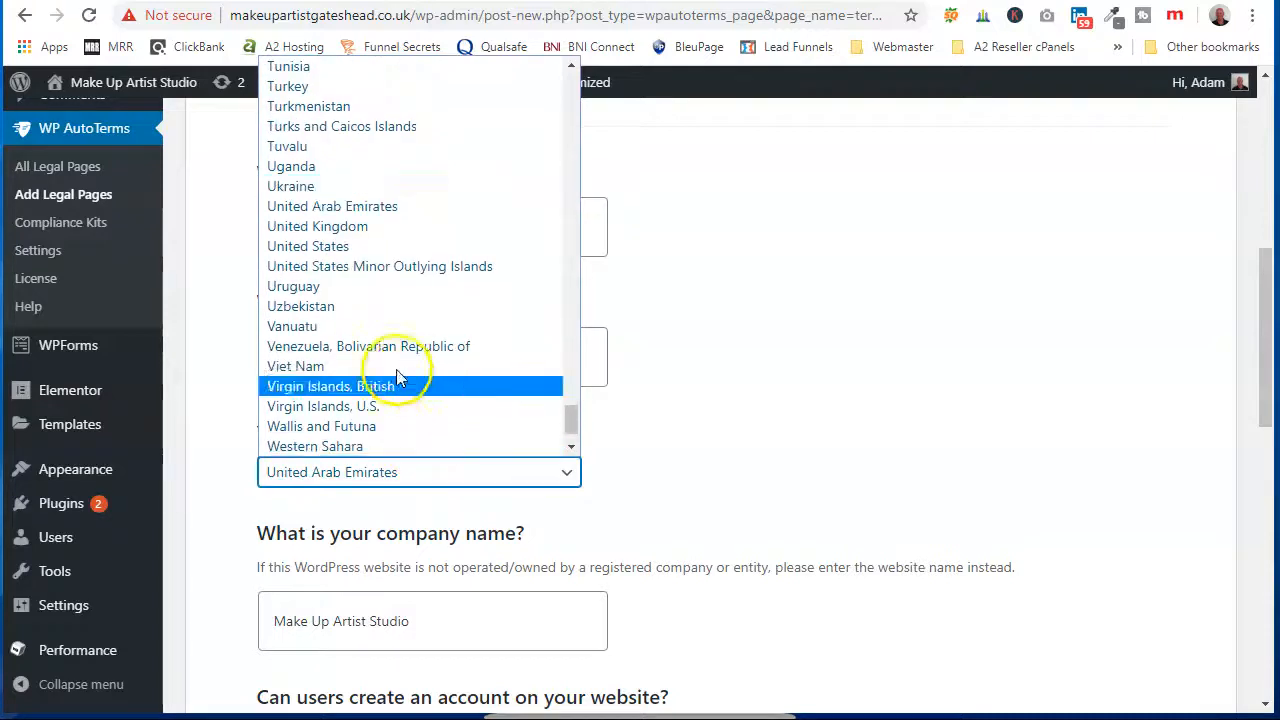
pyautogui.click(343, 220)
# Set the Terms and Conditions company name to "Make Up Artist Studio Gateshead" and answer No to users creating an account
pyautogui.scroll(-2, 546, 384)
pyautogui.click(431, 421)
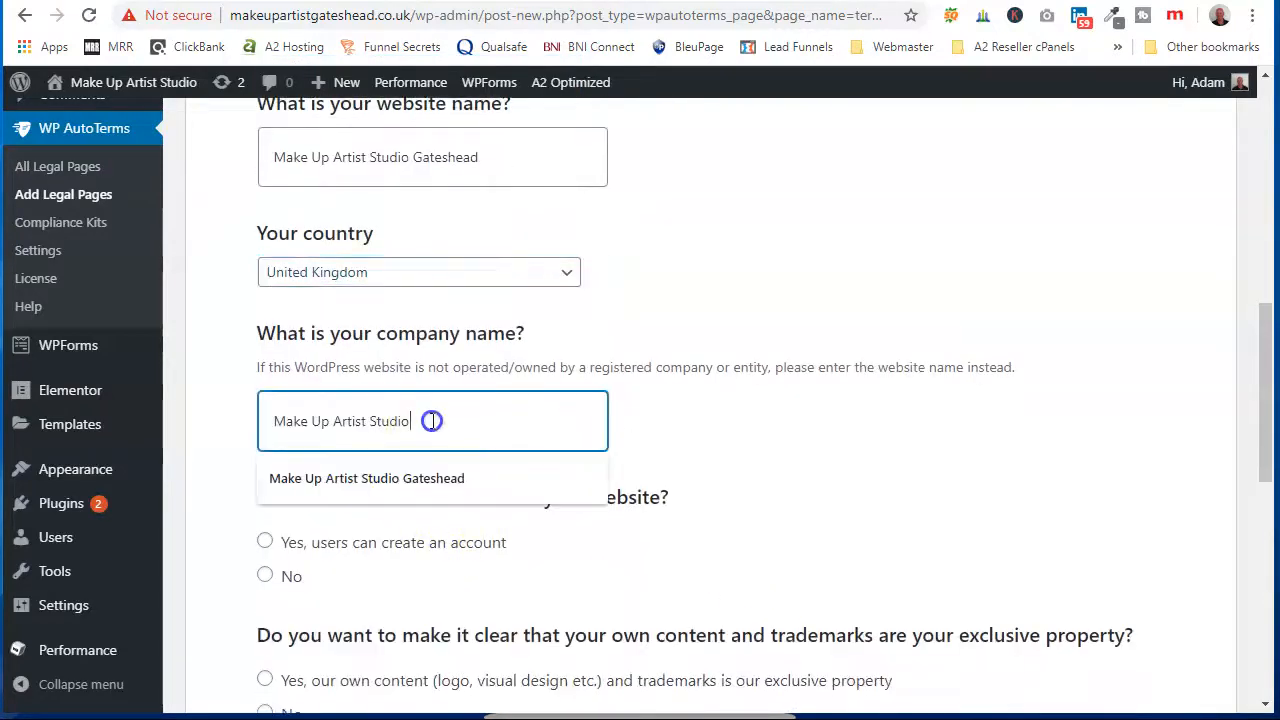
pyautogui.write('Make Up Artist Studio Gateshead')
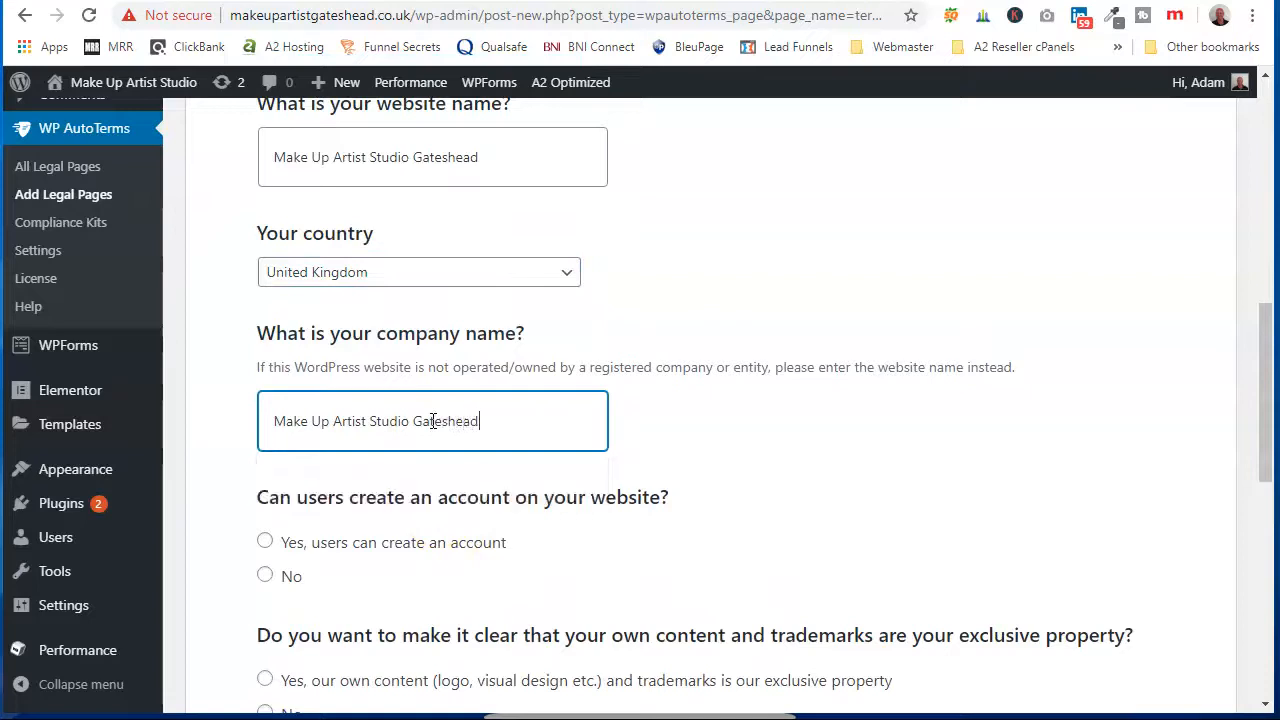
pyautogui.click(268, 577)
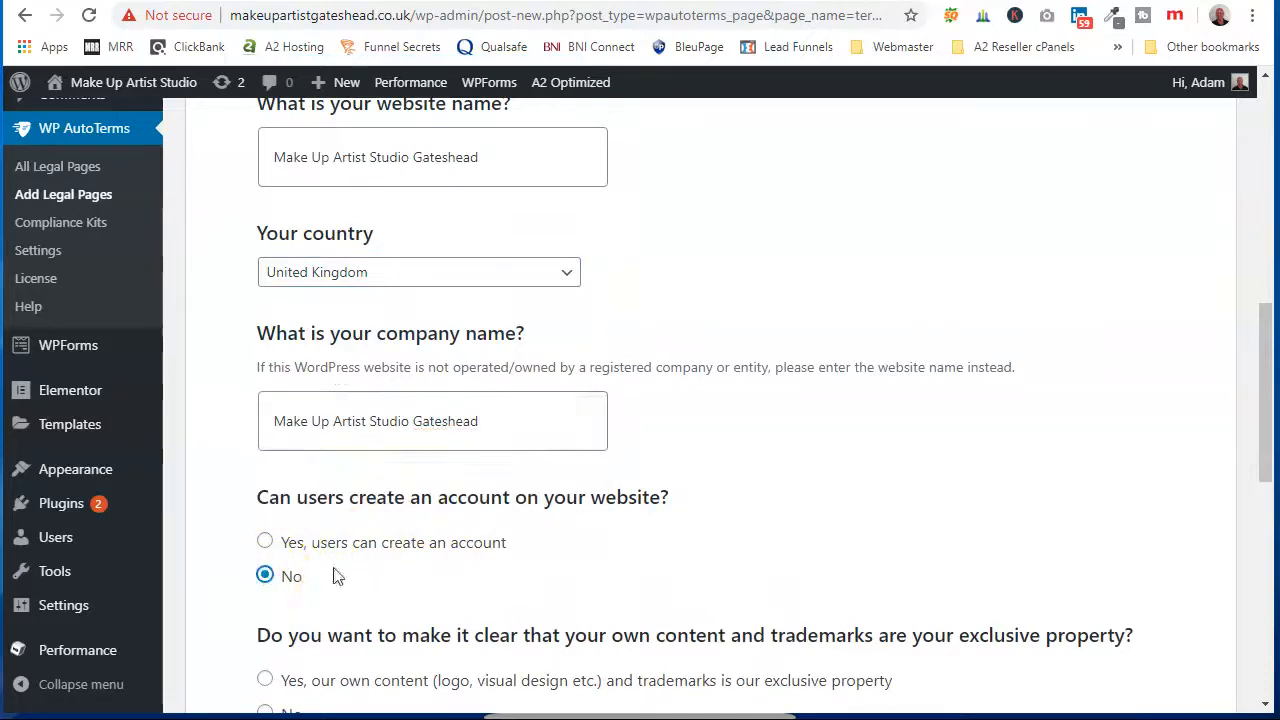
# Answer Yes to declaring the website's own content and trademarks as exclusive property in the Terms and Conditions
pyautogui.scroll(-3, 350, 560)
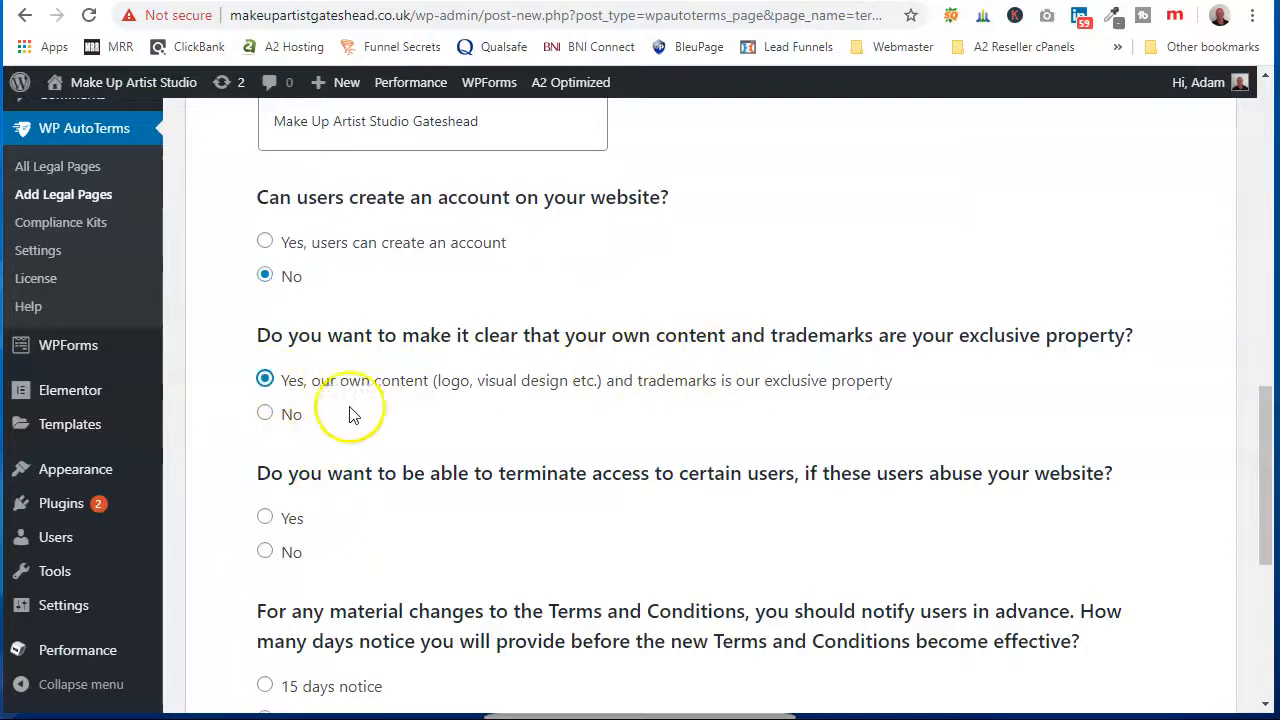
pyautogui.scroll(-3, 350, 415)
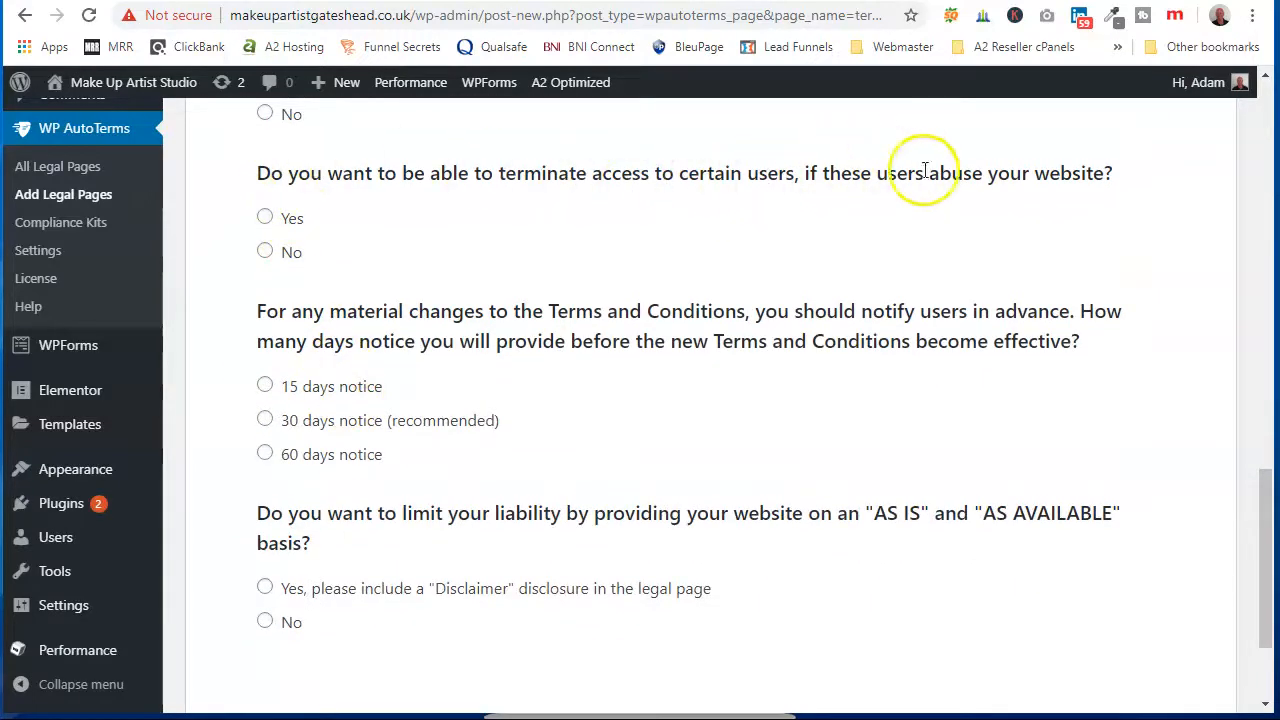
# Answer Yes to terminating abusive users' access, choose 15 days notice for material changes, and create the Terms and Conditions
pyautogui.click(266, 218)
pyautogui.scroll(-1, 348, 272)
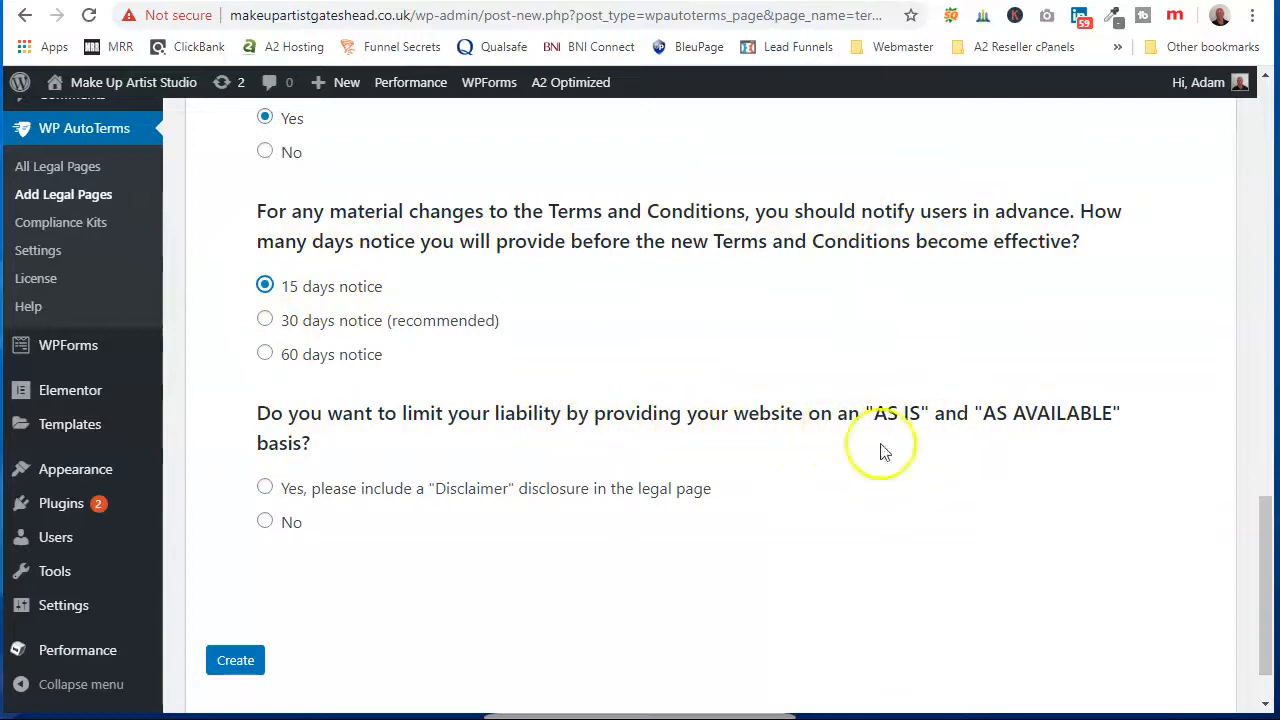
pyautogui.click(238, 660)
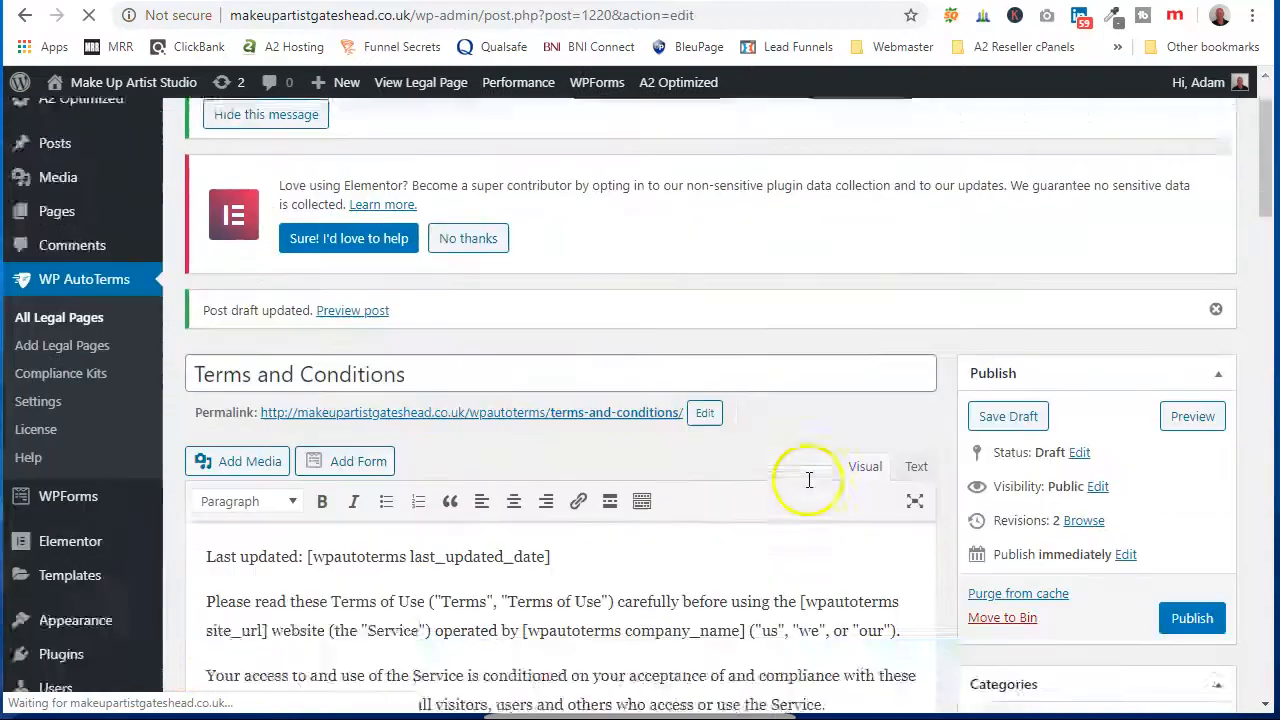
# Publish the Terms and Conditions legal page
pyautogui.scroll(-4, 809, 480)
pyautogui.click(1216, 219)
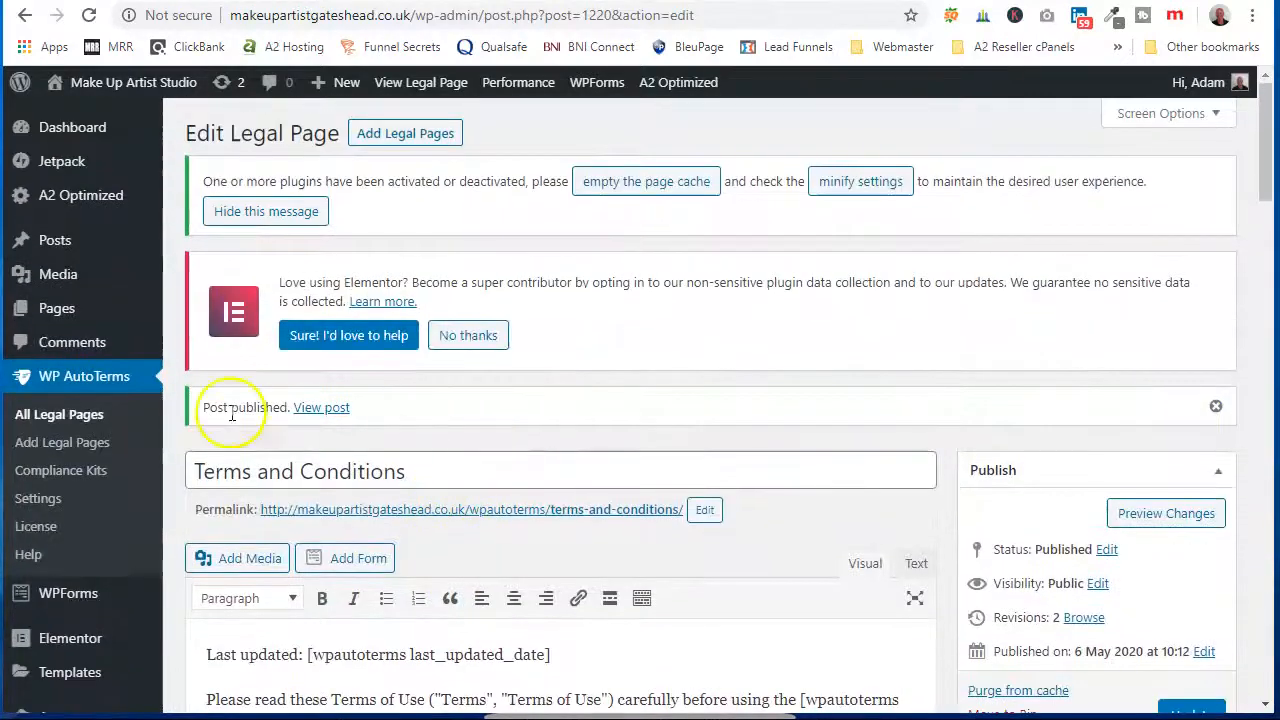
# Check the site's pages and the WP AutoTerms legal pages for the Privacy Policy and the Terms and Conditions
pyautogui.click(47, 310)
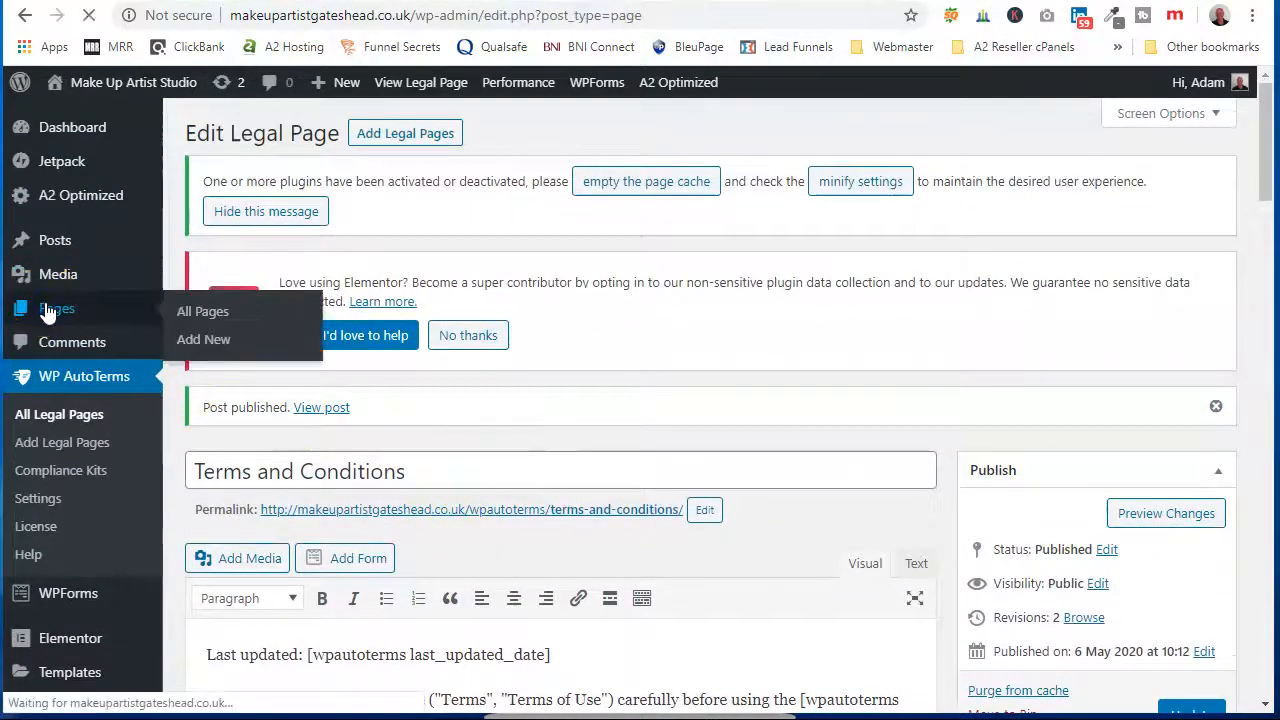
pyautogui.scroll(-3, 514, 429)
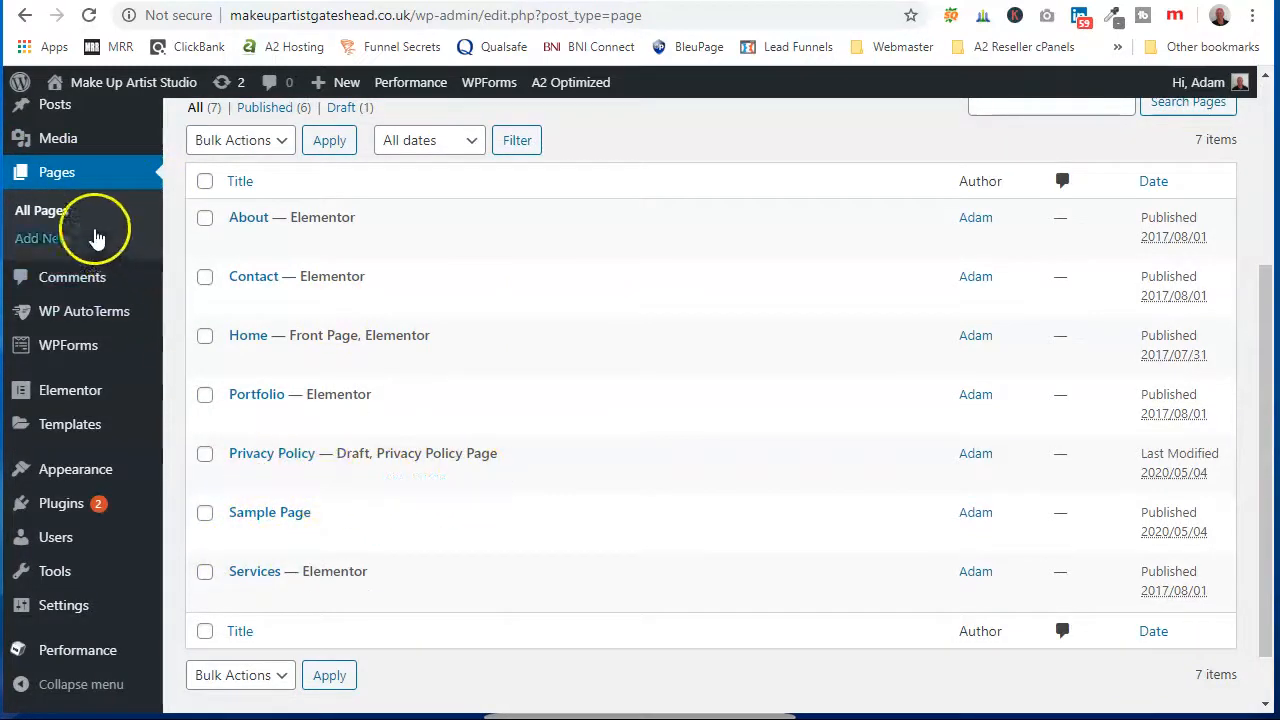
pyautogui.moveTo(102, 331)
pyautogui.click(205, 318)
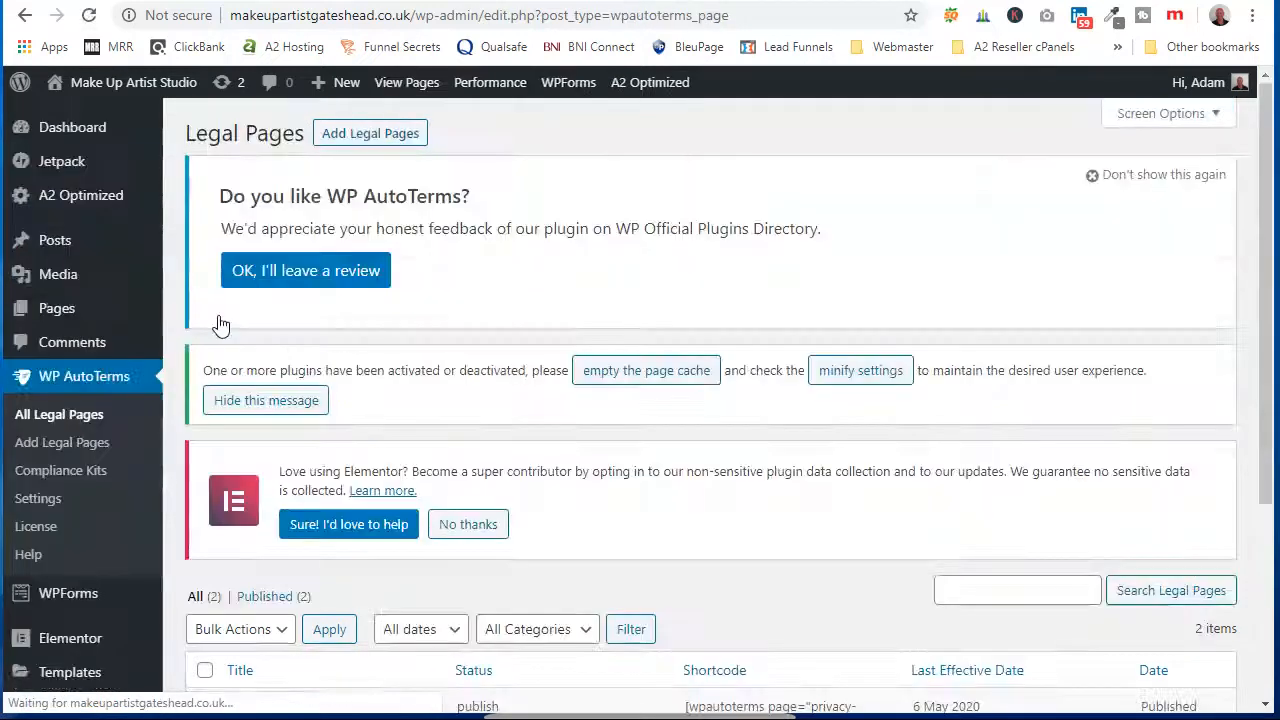
pyautogui.scroll(-3, 600, 445)
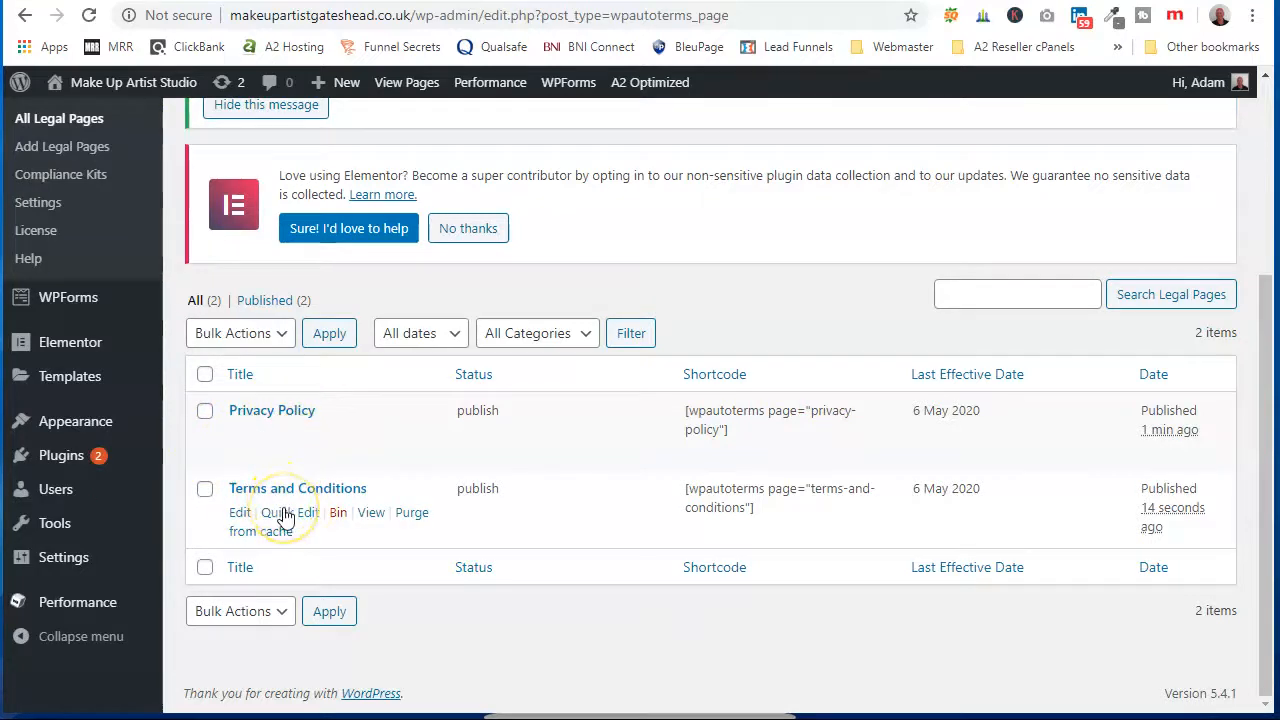
pyautogui.moveTo(61, 467)
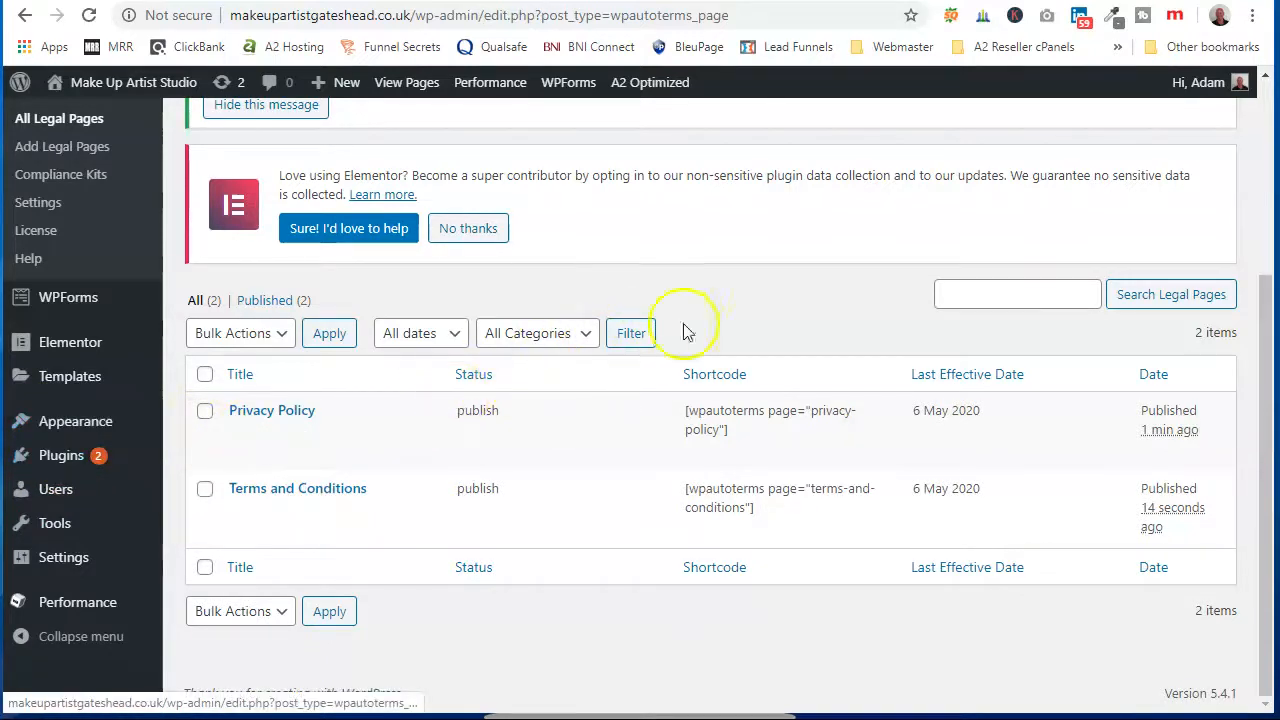
pyautogui.scroll(3, 740, 320)
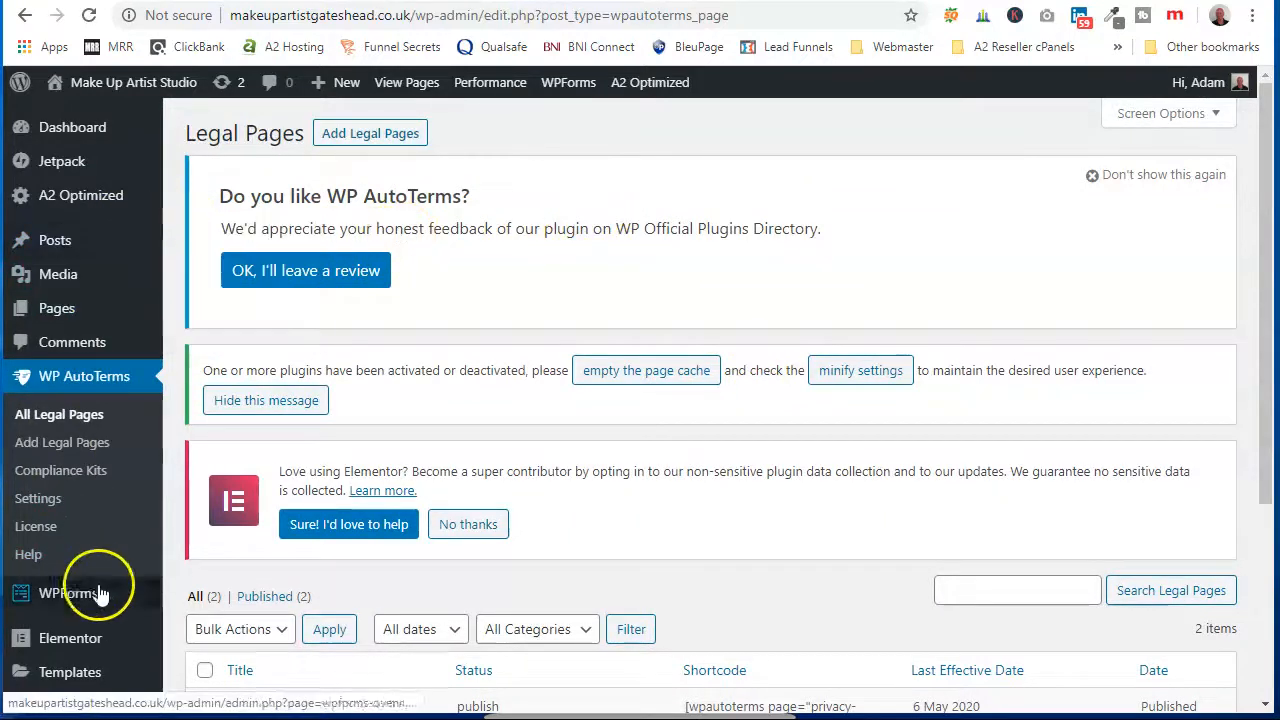
# Open the list of installed plugins and look through its entries
pyautogui.scroll(-3, 95, 595)
pyautogui.click(60, 460)
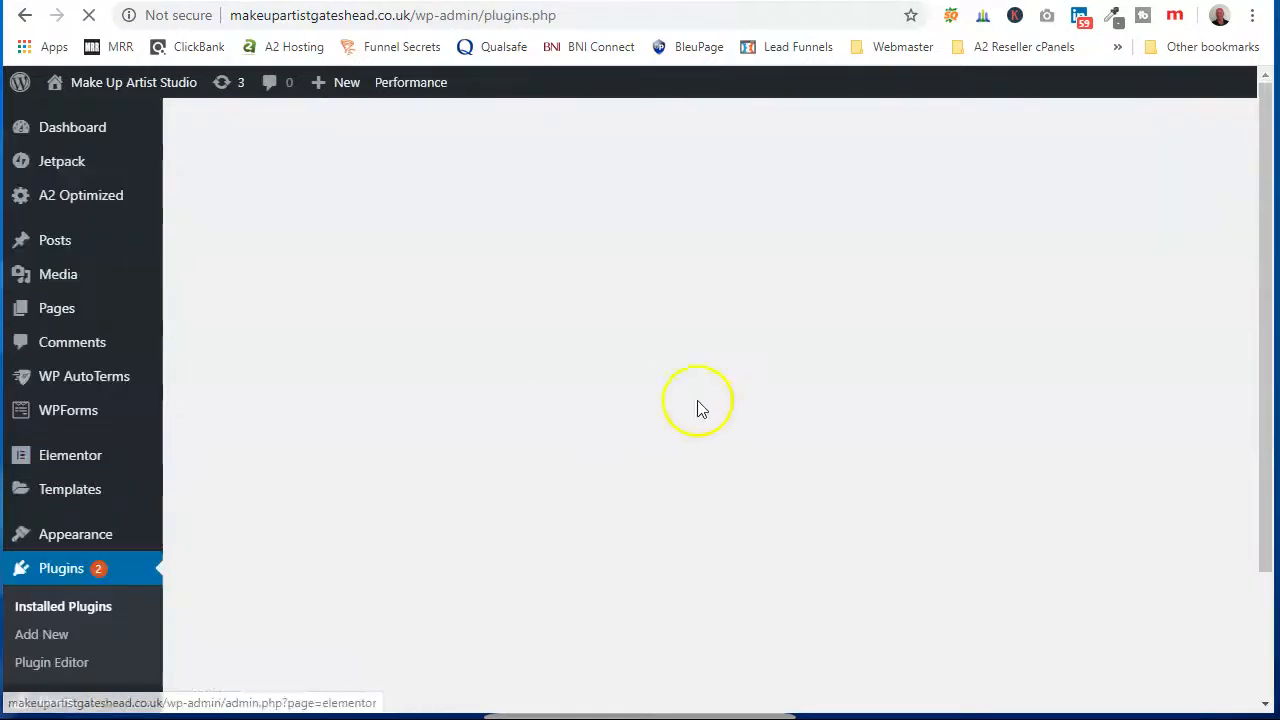
pyautogui.scroll(-4, 495, 385)
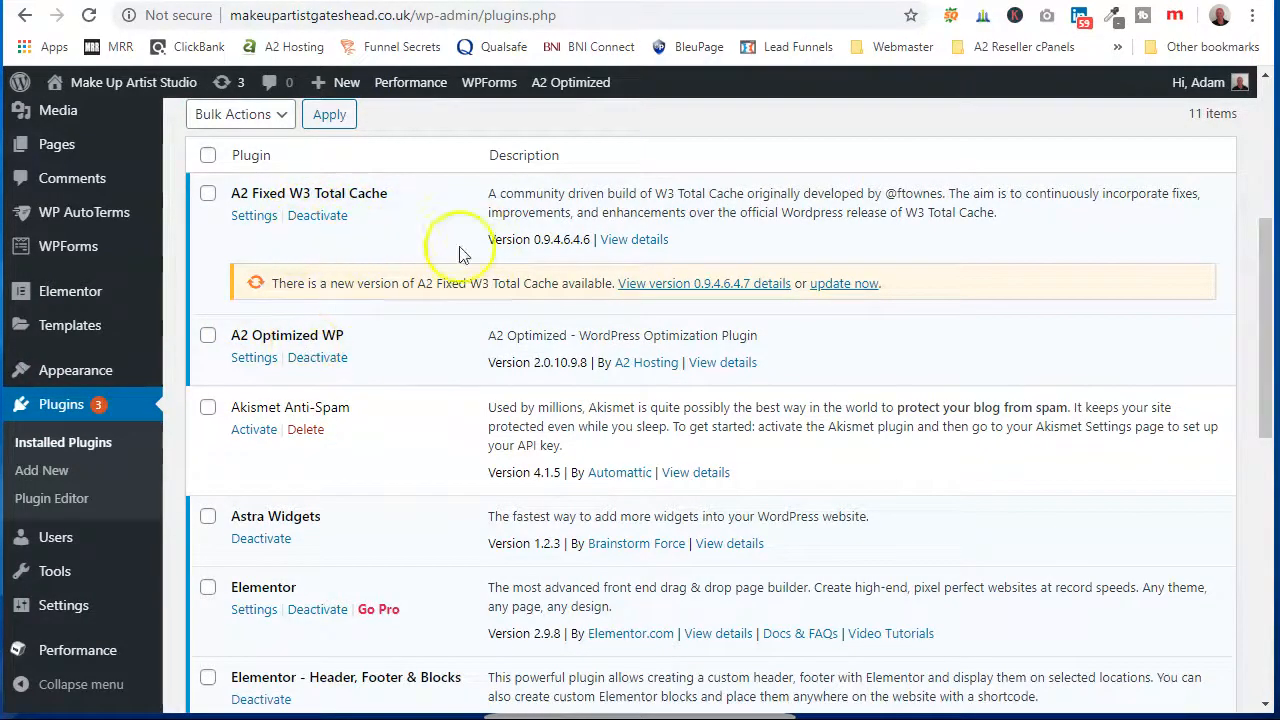
pyautogui.scroll(-1, 432, 455)
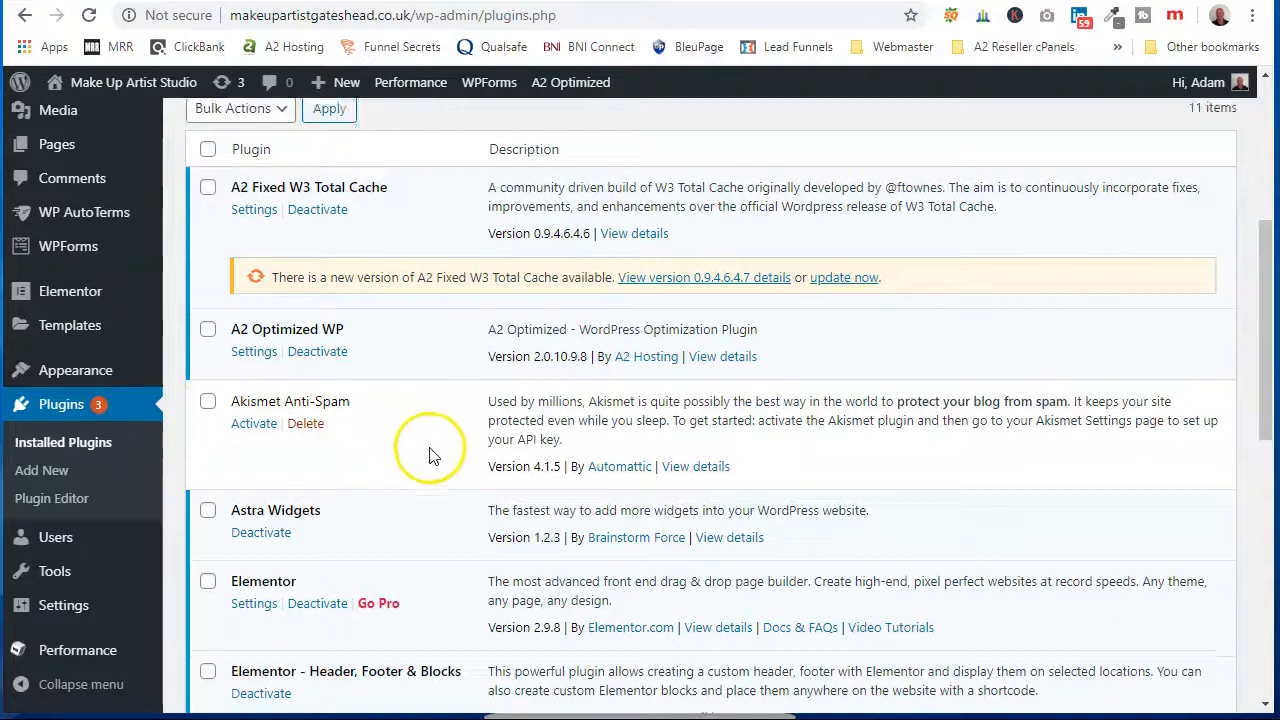
pyautogui.scroll(-2, 432, 455)
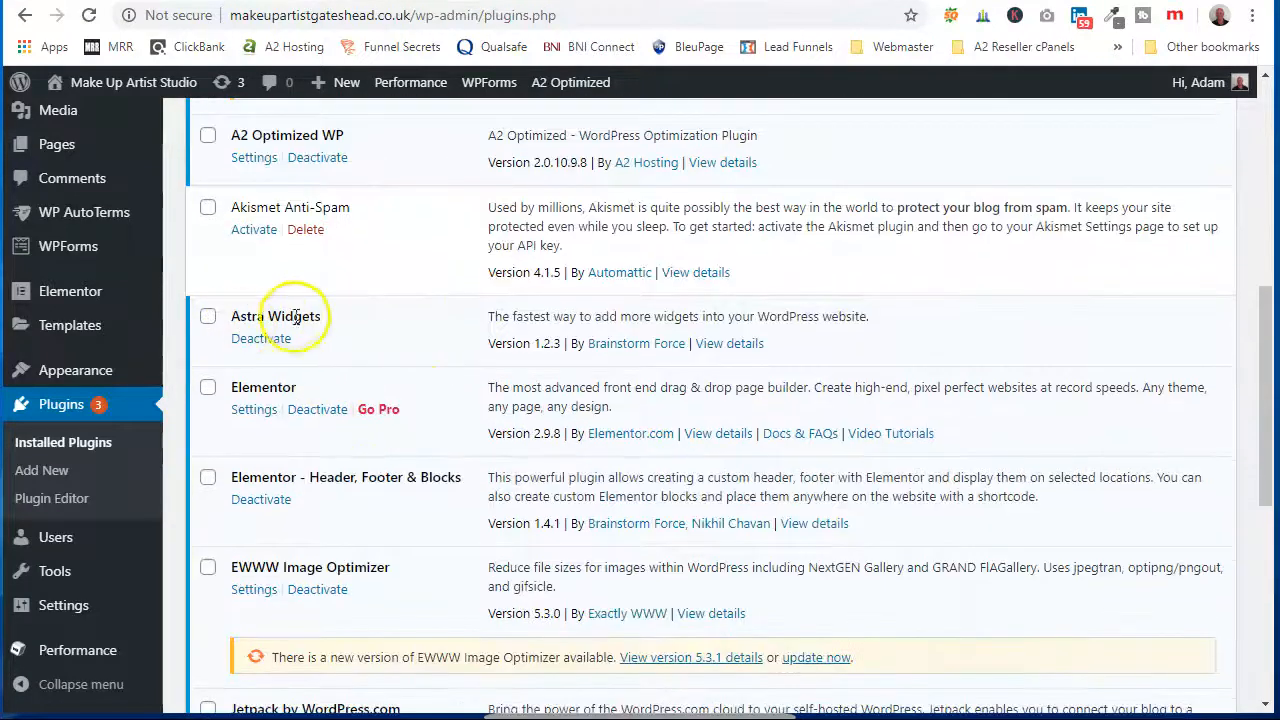
pyautogui.scroll(5, 366, 340)
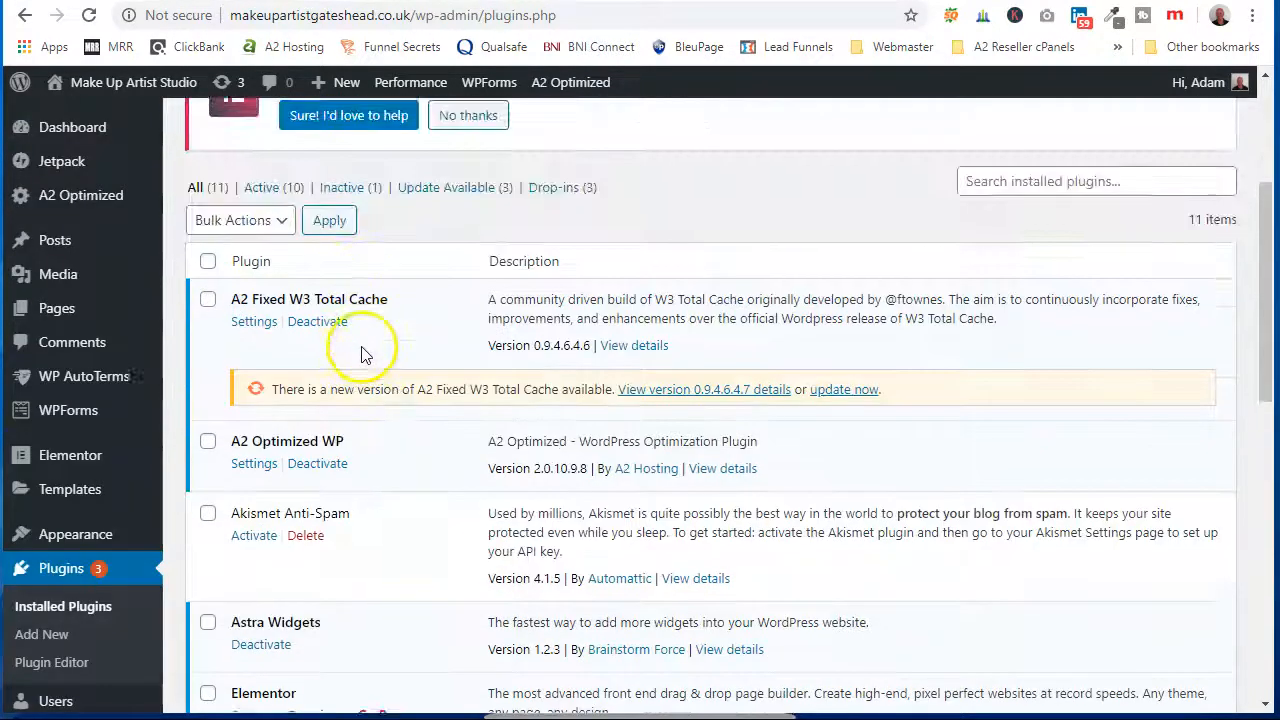
# Go to adding a new plugin and search for "sassy" to find the Sassy Social Share plugin
pyautogui.scroll(1, 440, 240)
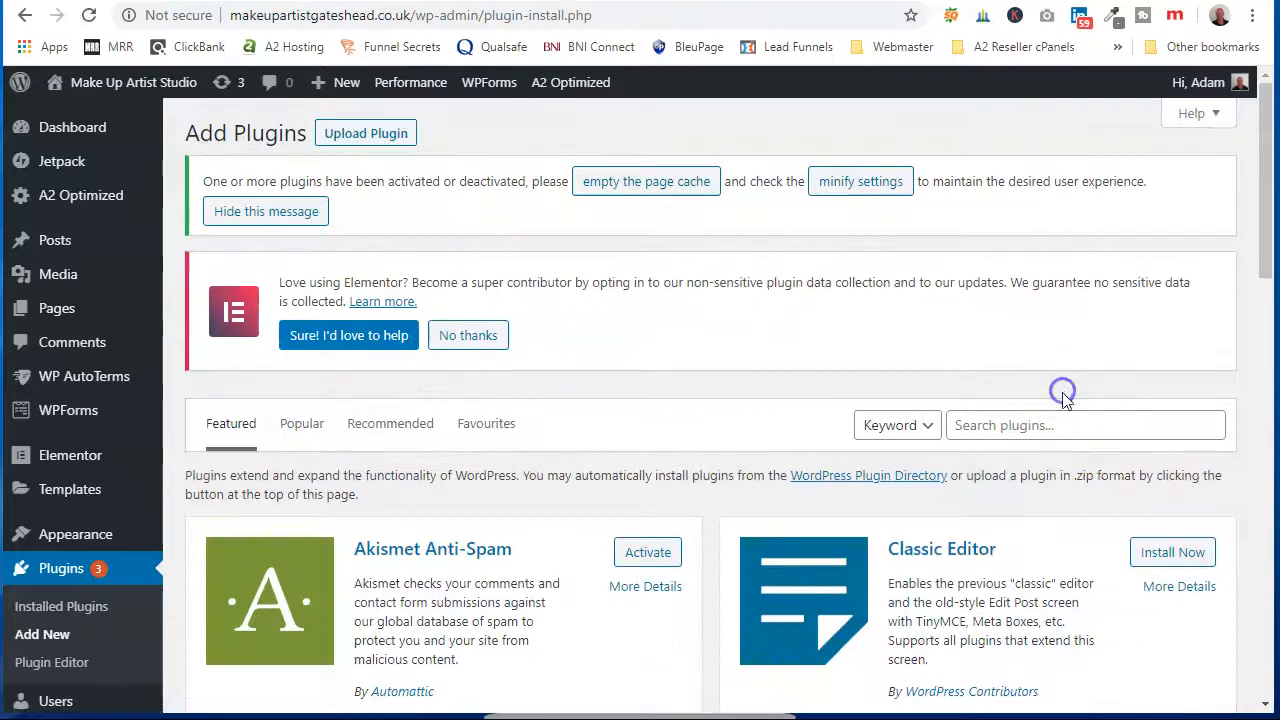
pyautogui.click(1057, 423)
pyautogui.write('sassy')
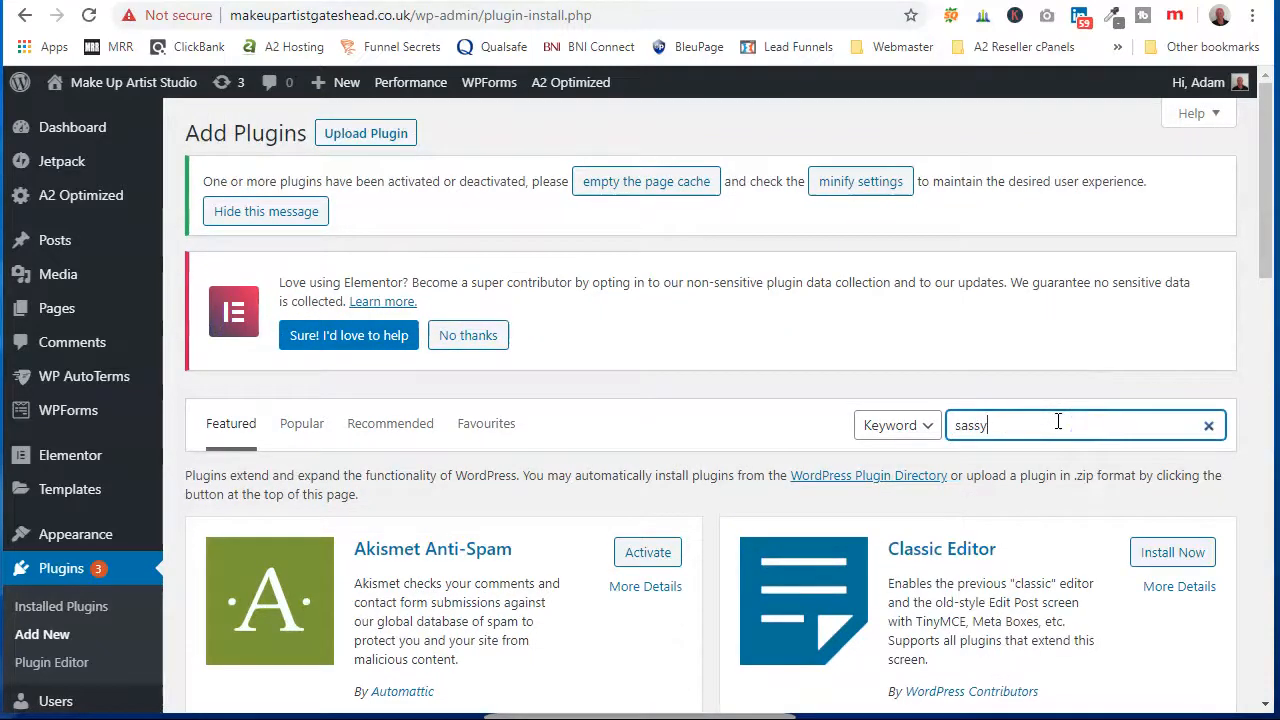
pyautogui.scroll(-3, 828, 466)
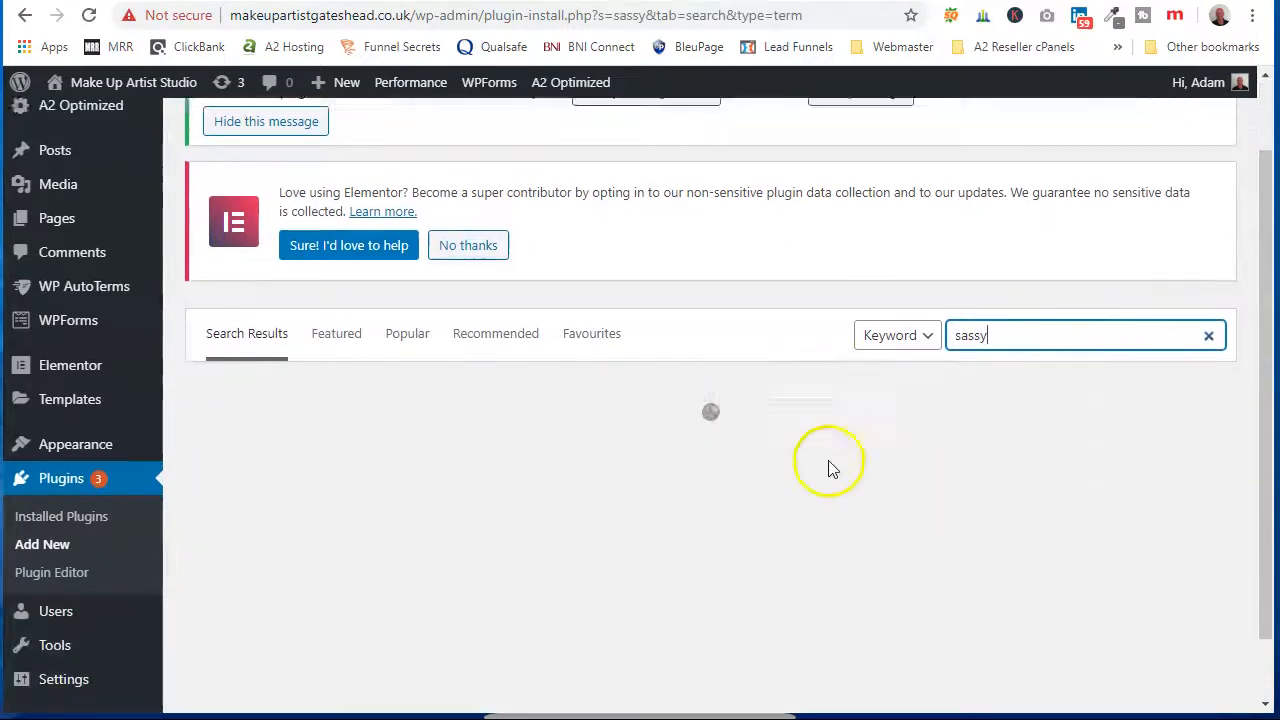
pyautogui.scroll(-1, 516, 456)
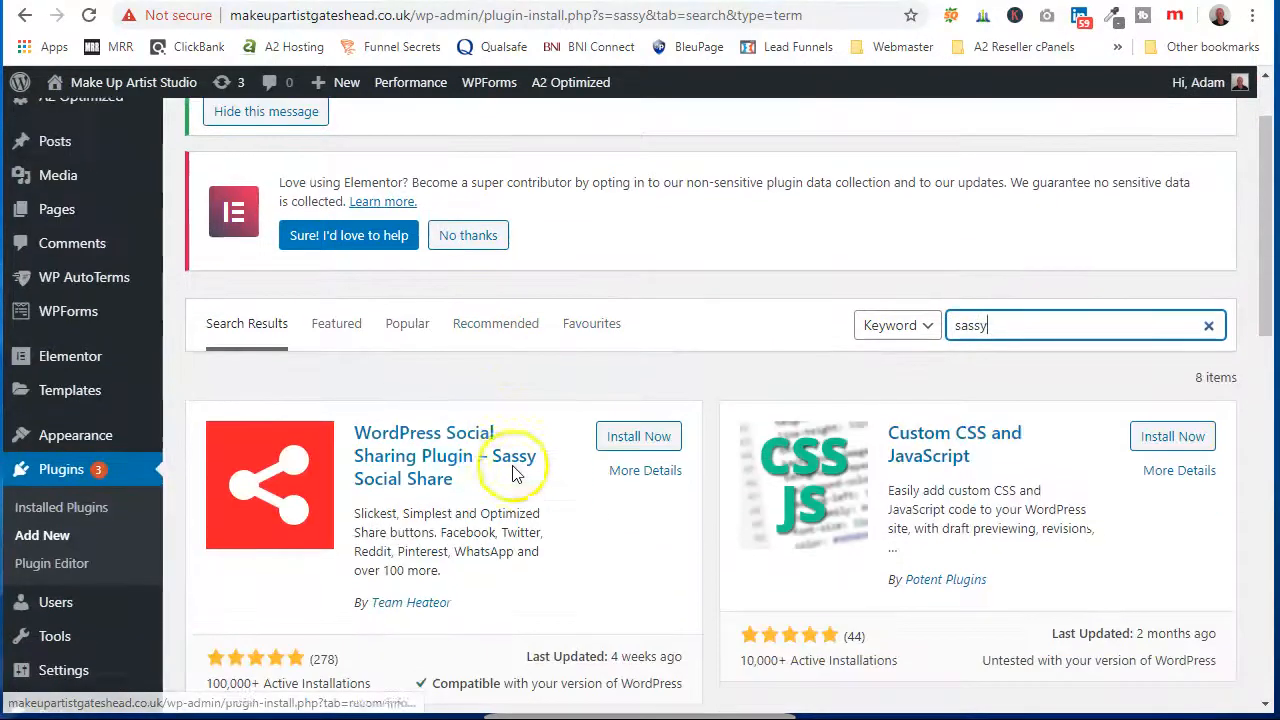
# Read the Sassy Social Share plugin's details, including its feature list, and close them
pyautogui.click(646, 471)
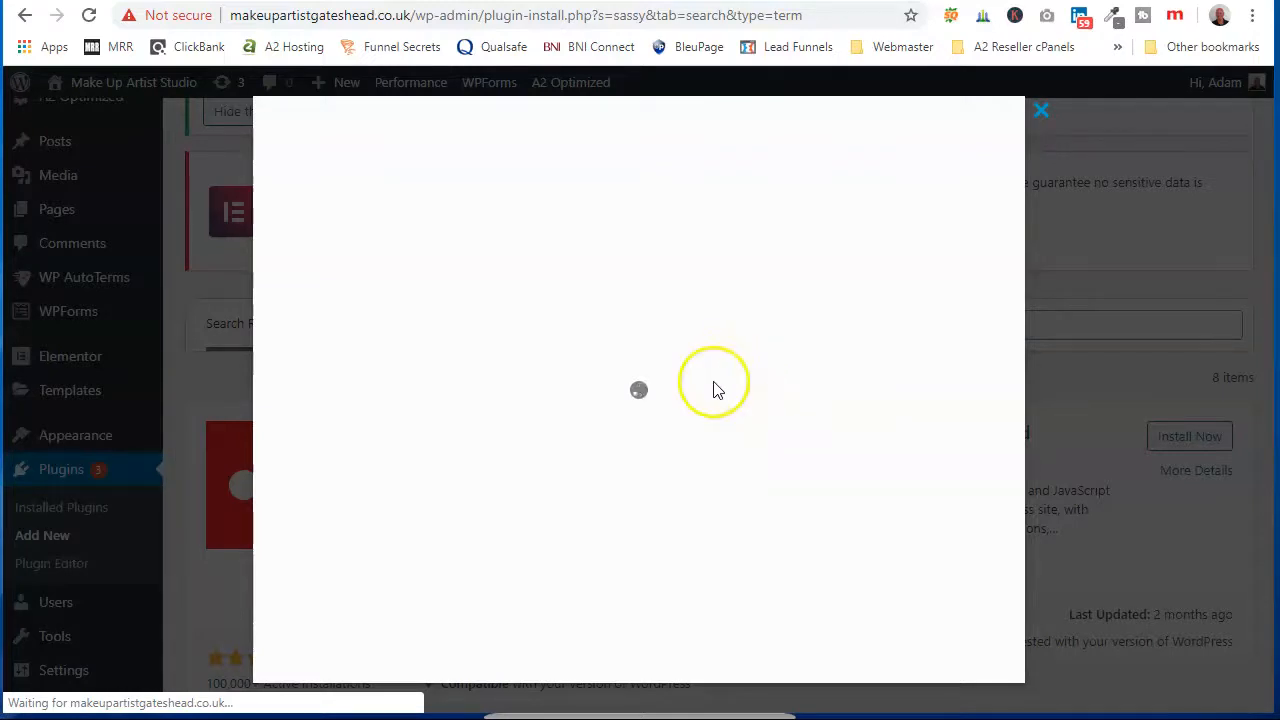
pyautogui.scroll(-2, 750, 350)
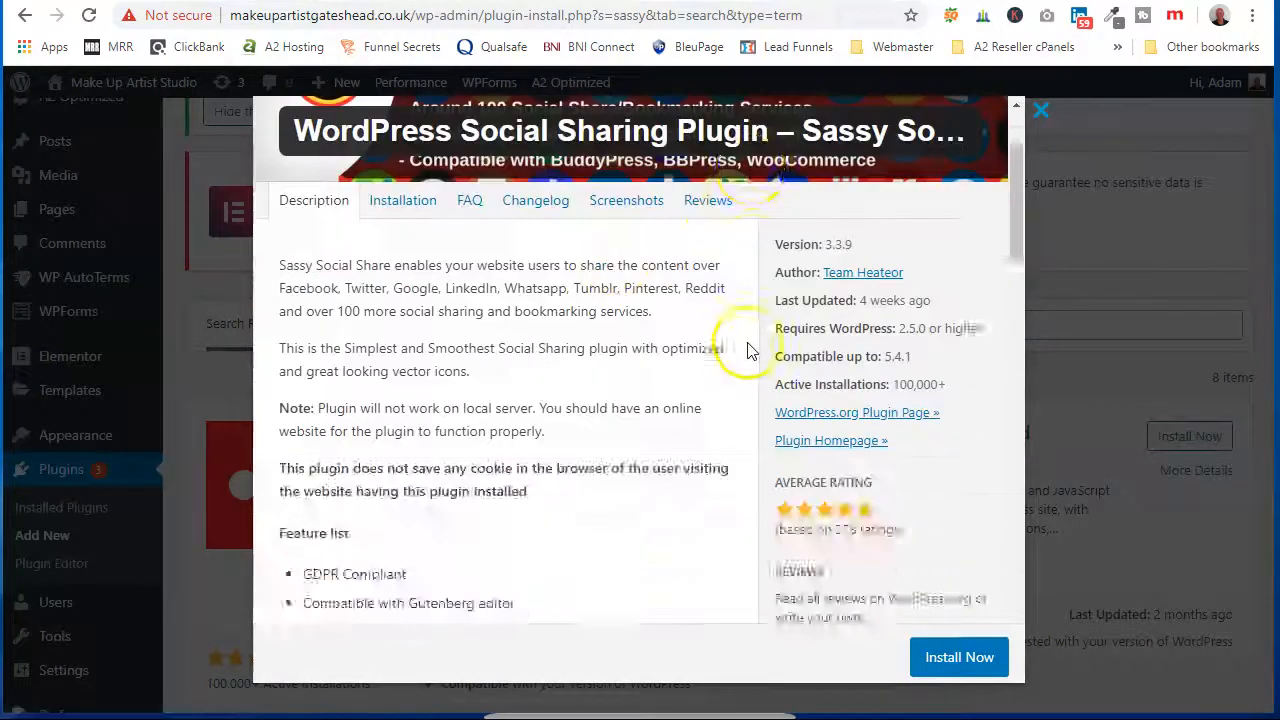
pyautogui.scroll(-10, 750, 350)
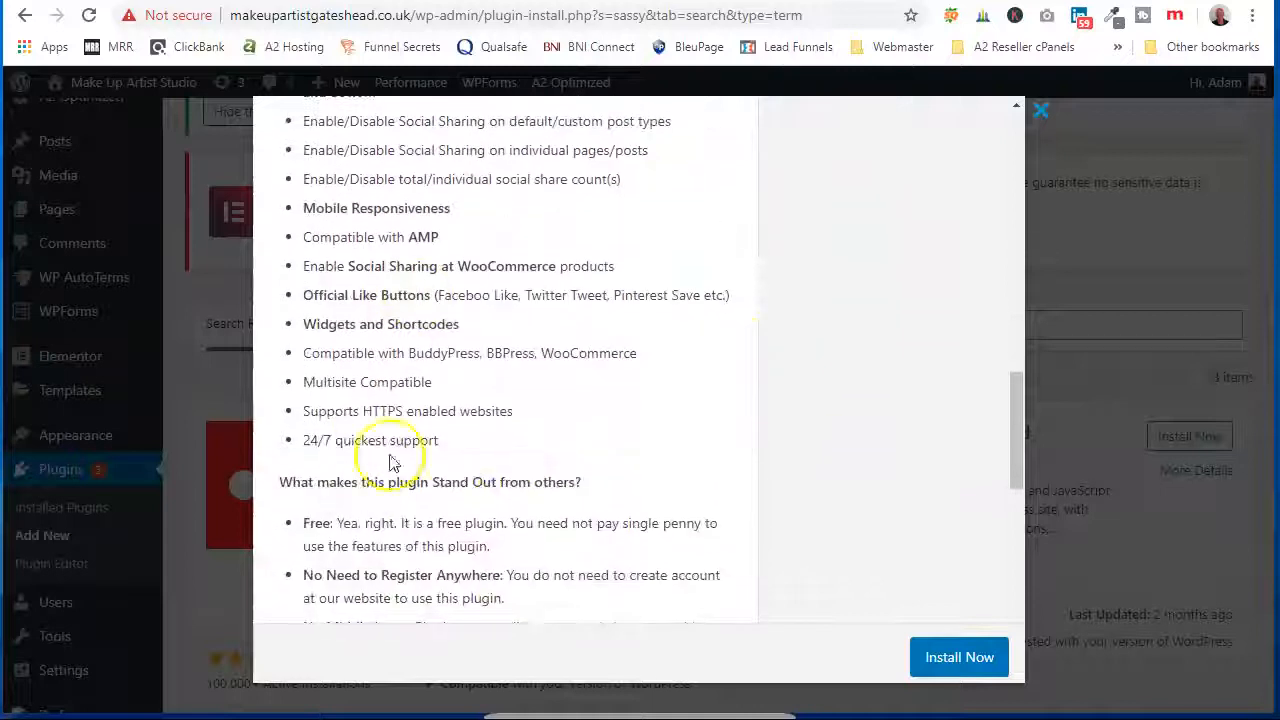
pyautogui.scroll(-2, 640, 495)
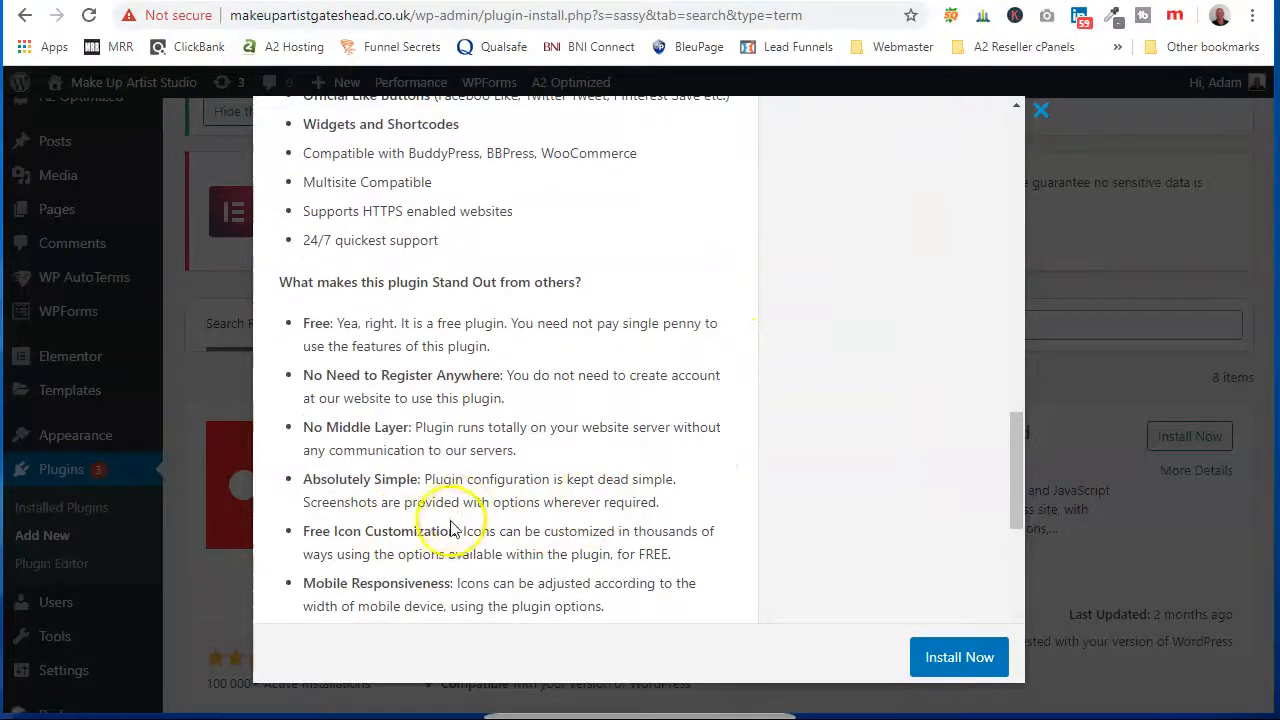
pyautogui.scroll(15, 455, 525)
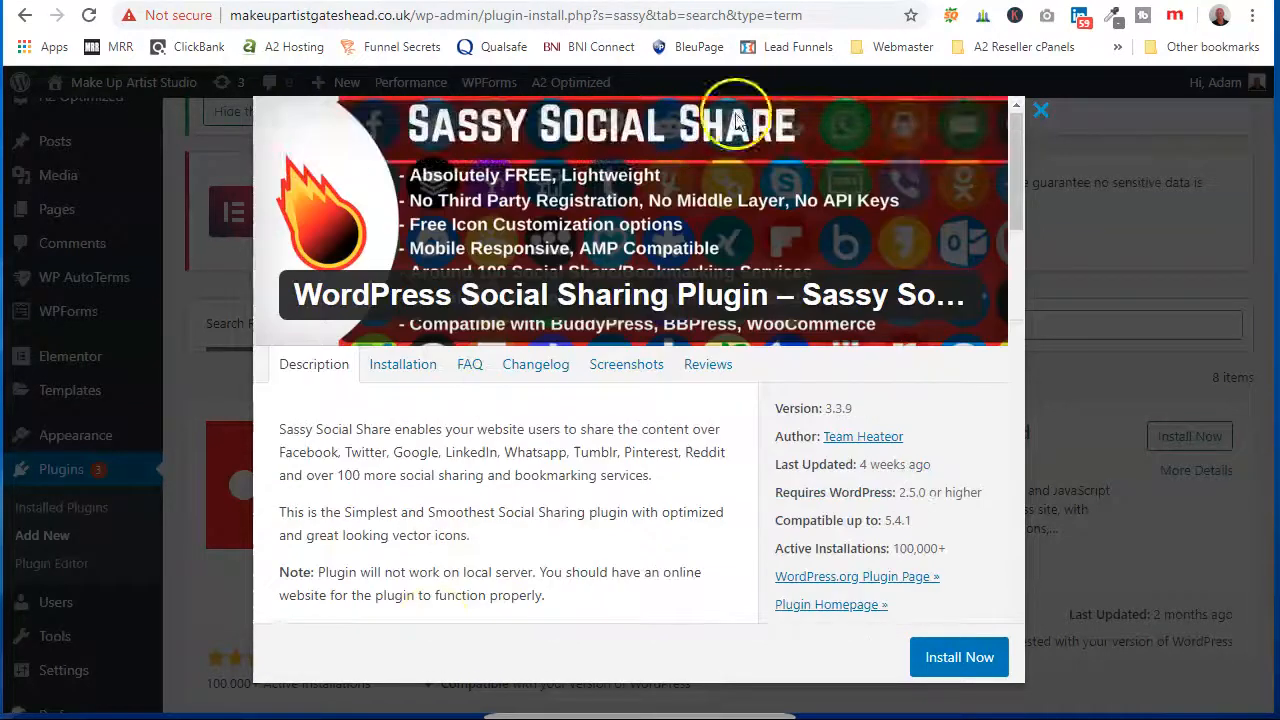
pyautogui.click(1040, 113)
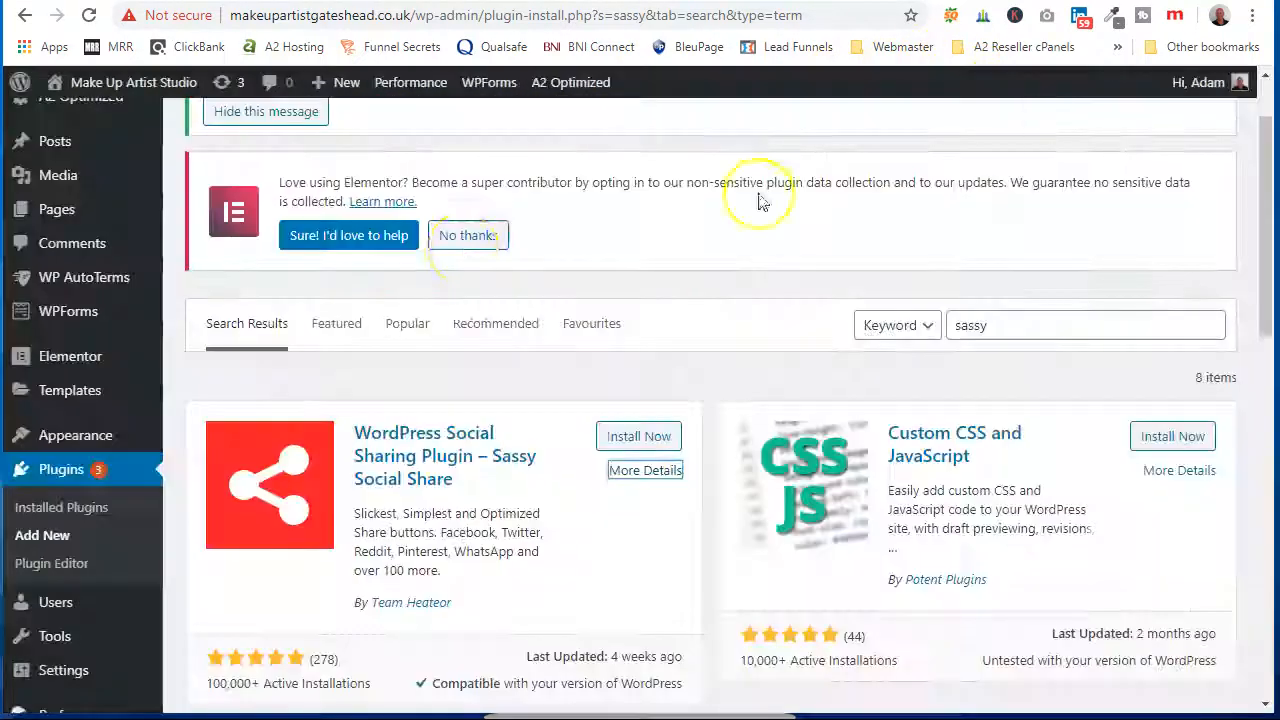
pyautogui.scroll(1, 600, 330)
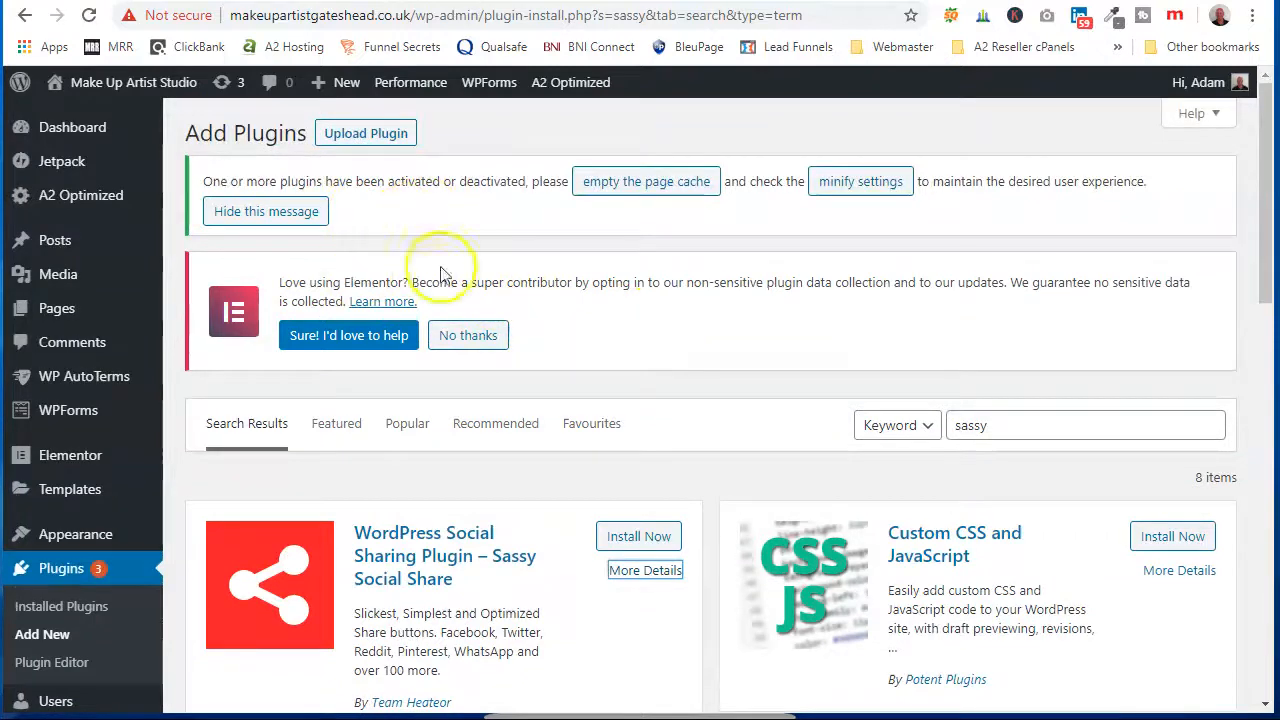